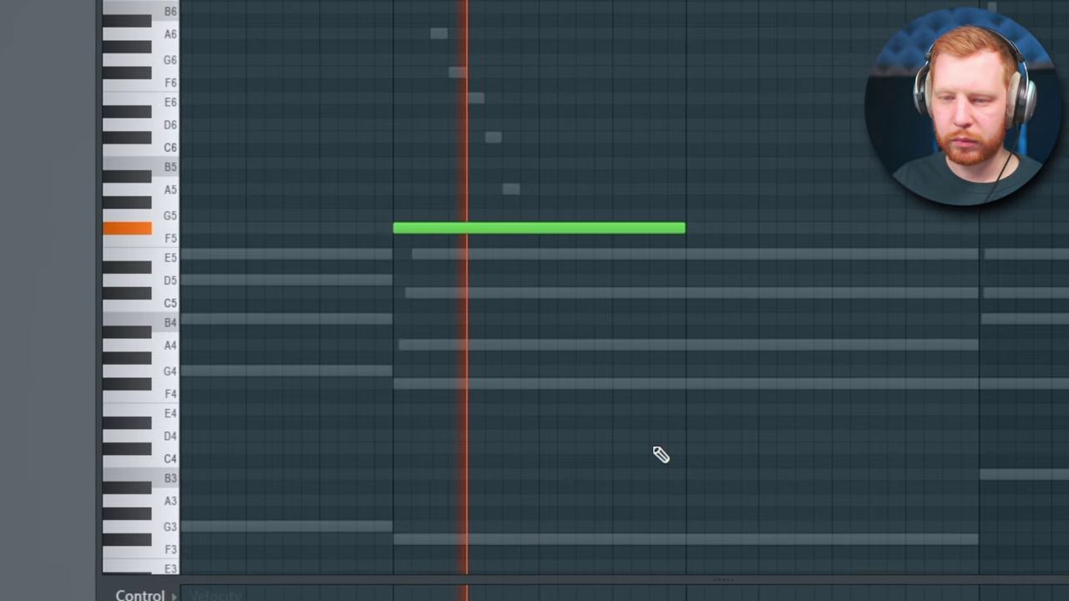
Lengthen the F#5 and B5 notes together to span their full two-bar chords
scroll(529, 263, "down", 2)
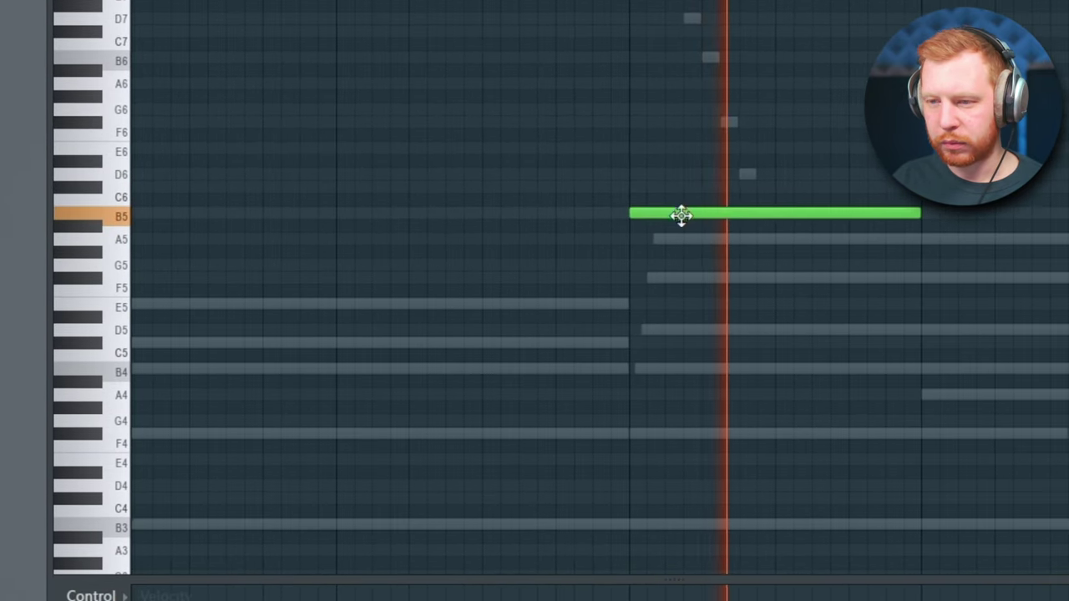
scroll(682, 217, "down", 3)
left_click_drag(443, 242, 568, 243)
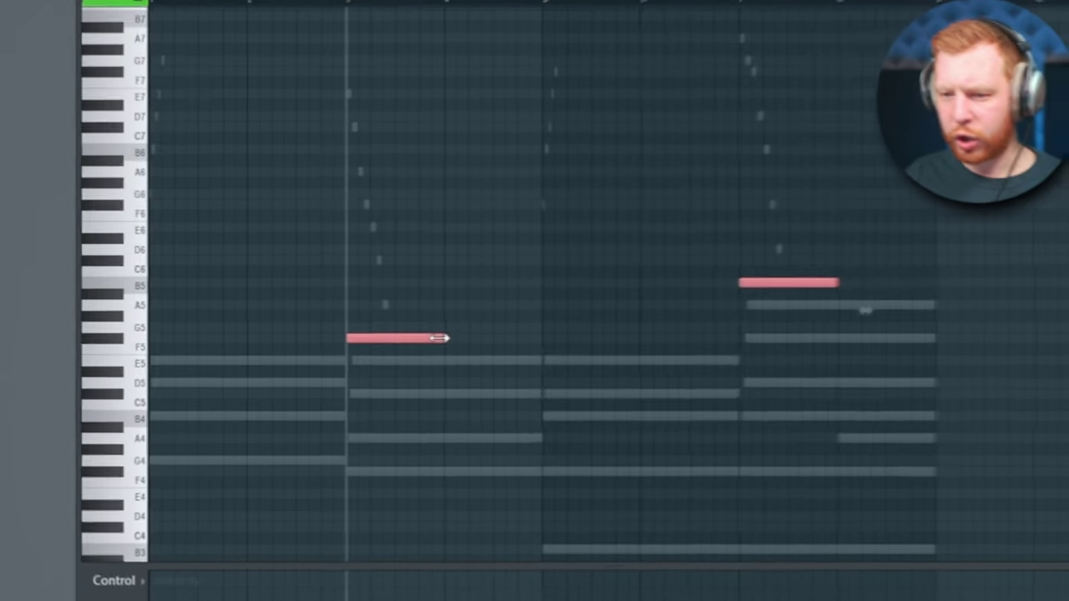
left_click_drag(439, 337, 525, 353)
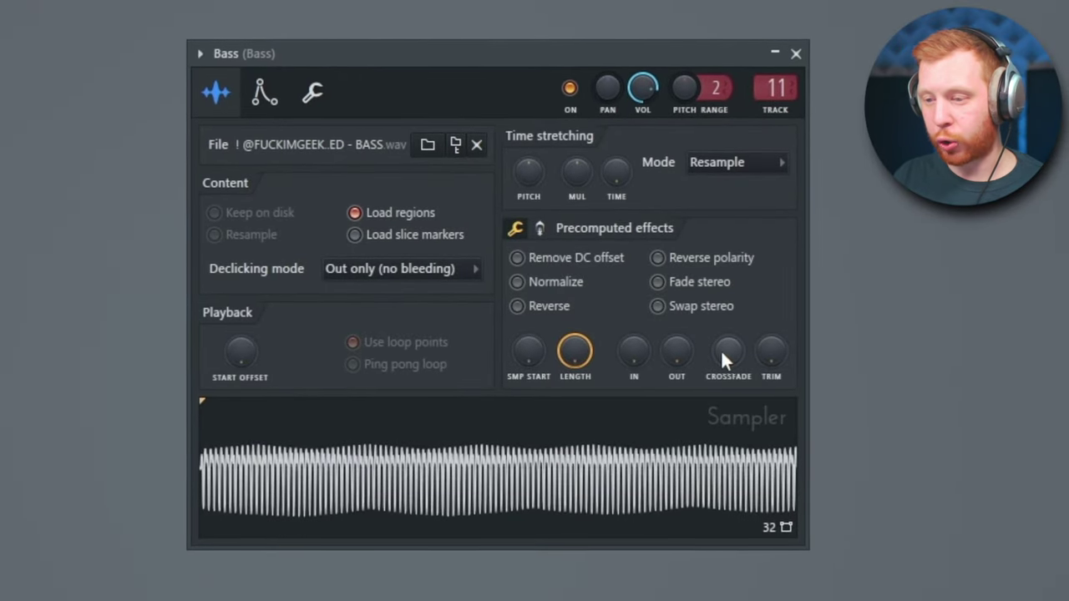
Raise the crossfade of the Bass sample and loop a short section near its end in Edison
left_click_drag(724, 359, 725, 332)
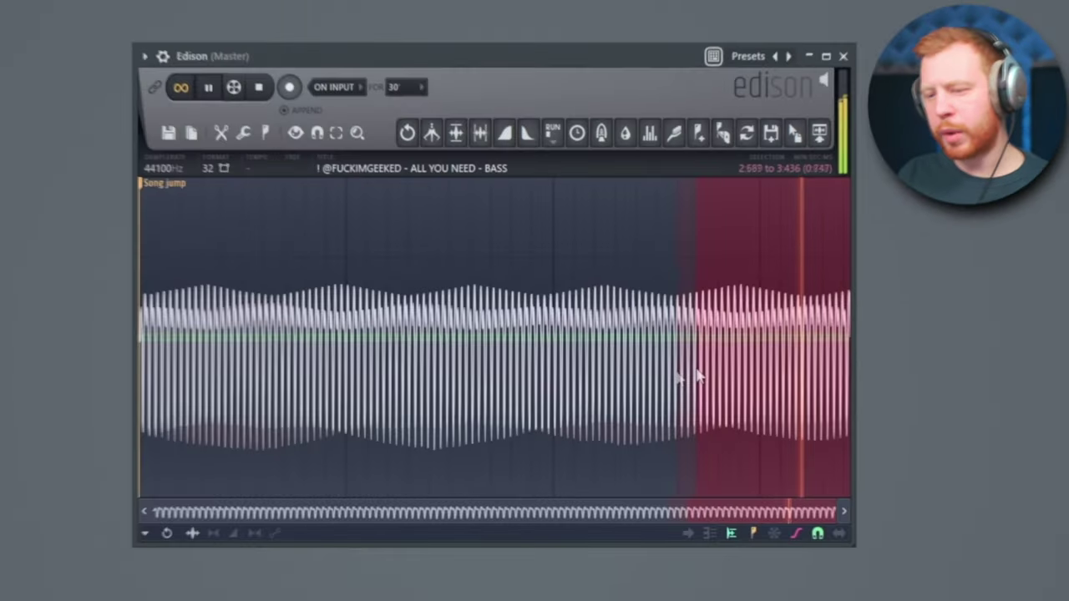
left_click_drag(640, 385, 800, 386)
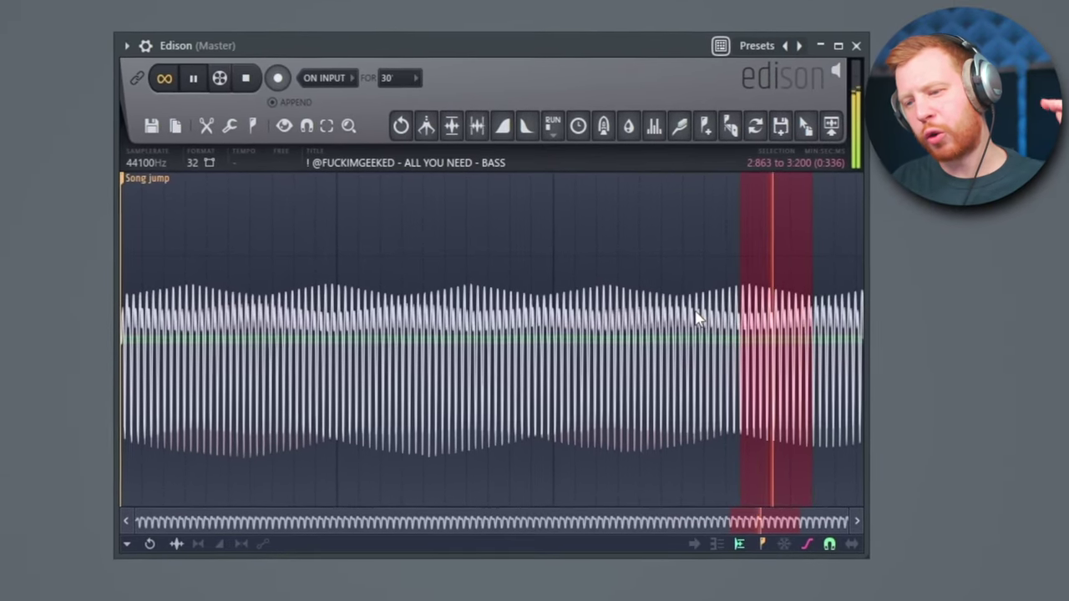
left_click(193, 78)
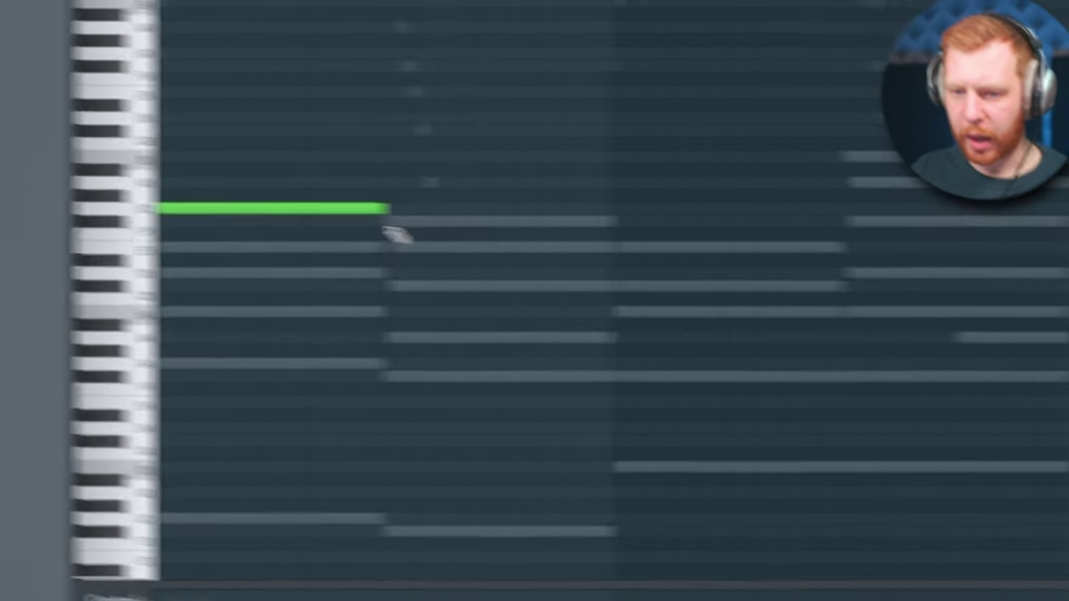
Add a two-bar F#5 note at bar 3 of the bass line and move the following note down to B4
left_click(408, 224)
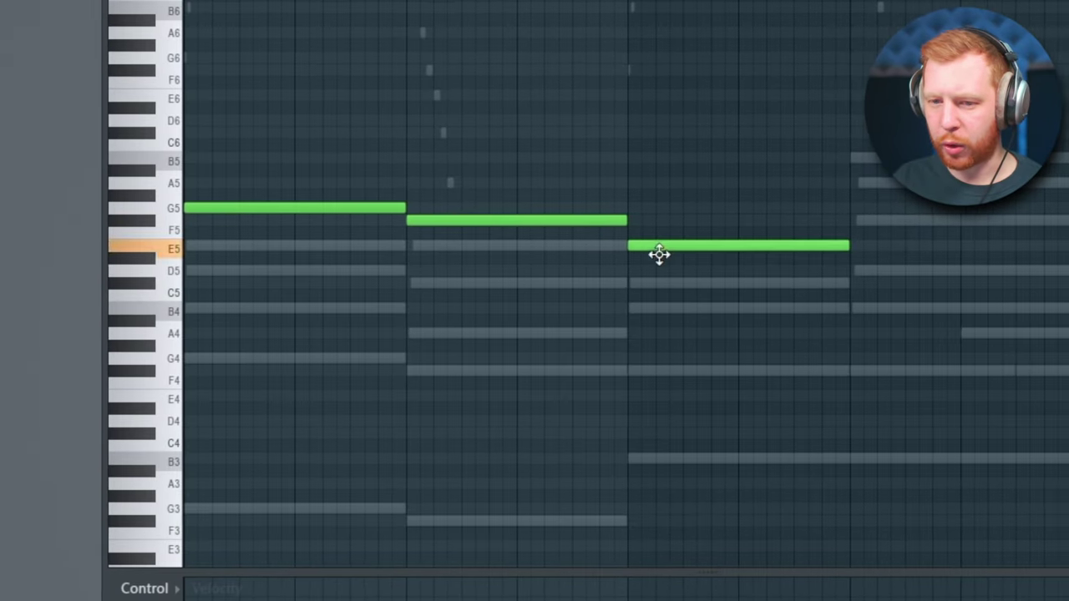
left_click_drag(659, 255, 651, 346)
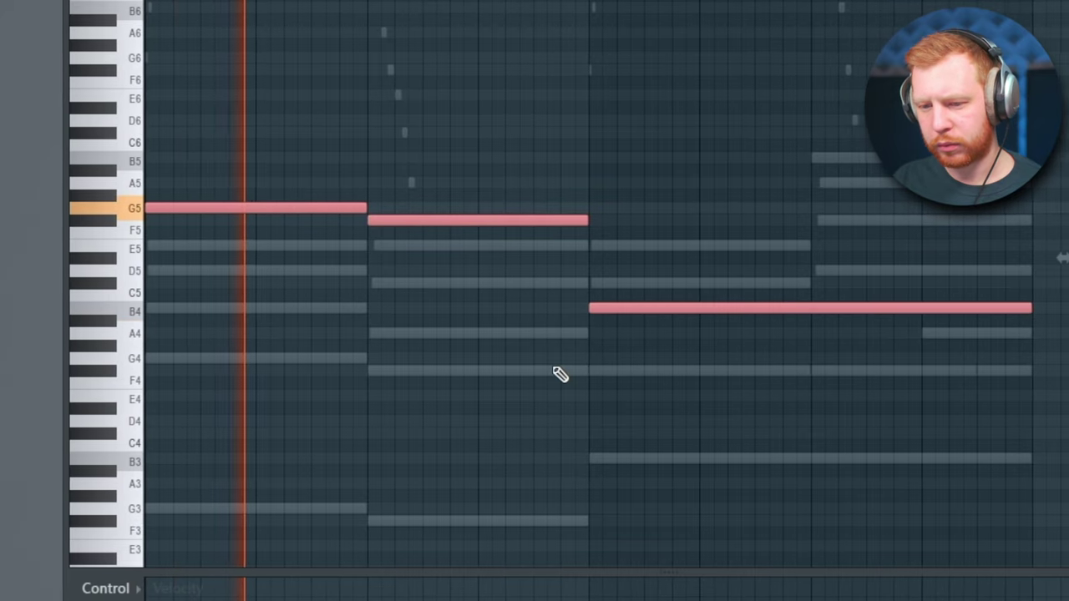
right_click(482, 369)
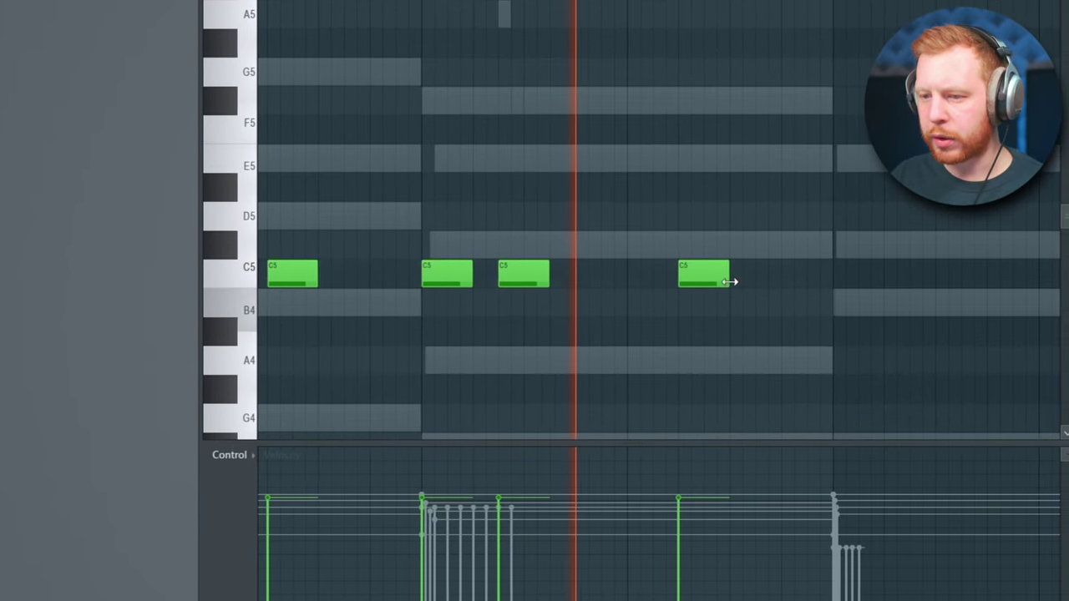
Add a C5 note directly after the last hit and lengthen it up to the next chord change
left_click(732, 278)
left_click_drag(766, 279, 831, 280)
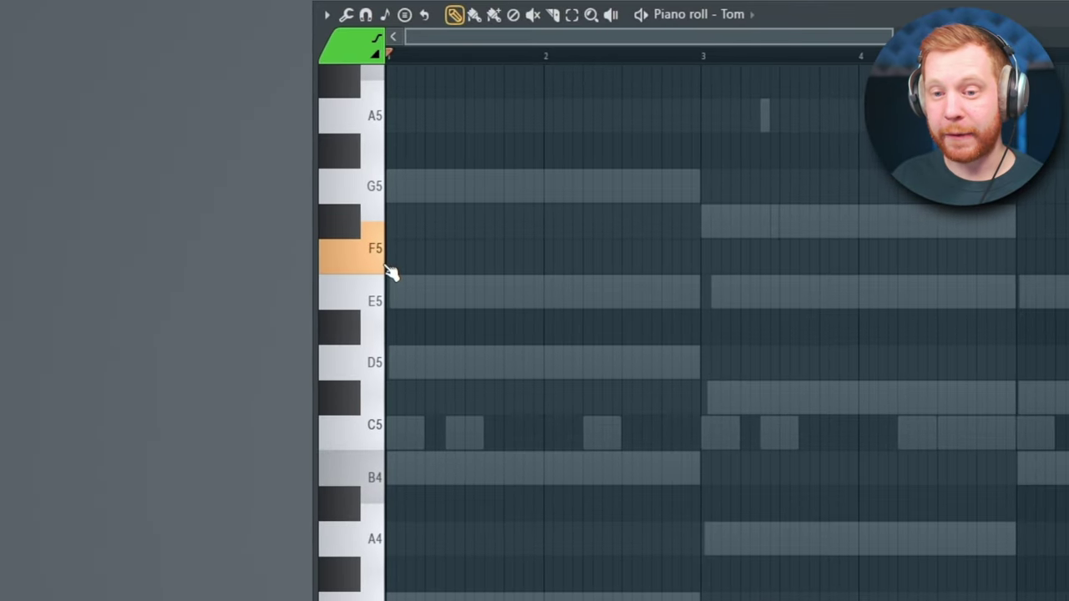
Place two F5 notes in the first two bars of the Tom pattern and repeat them along the pattern
left_click(474, 255)
left_click(672, 255)
key("space")
key("ctrl+b")
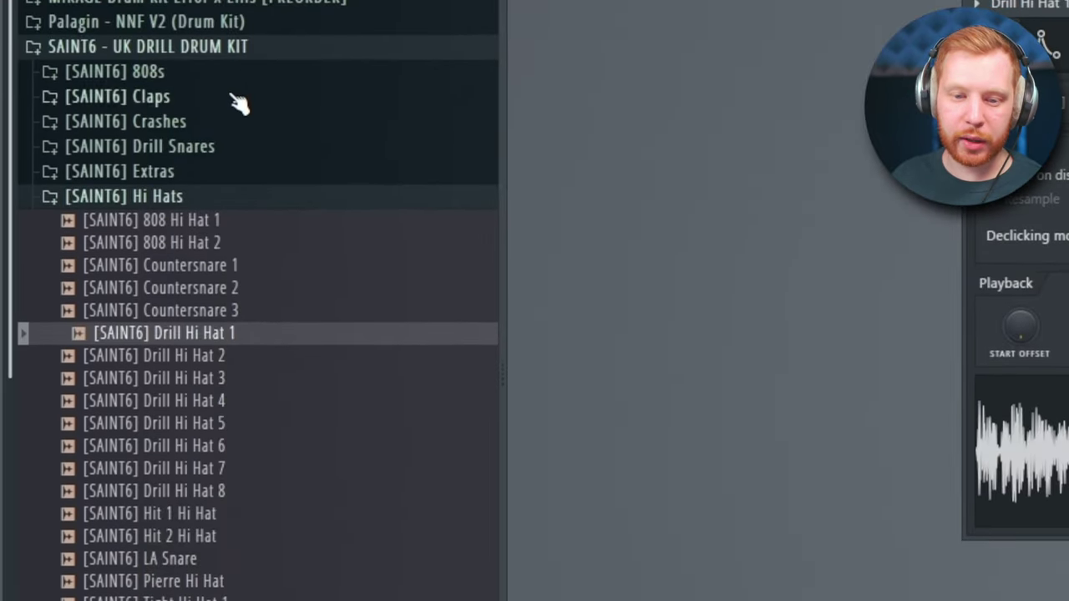
Pick the LA Snare sample from the SAINT6 Hi Hats folder and add short F#4 hi-hat notes just before bar 3
left_click(280, 561)
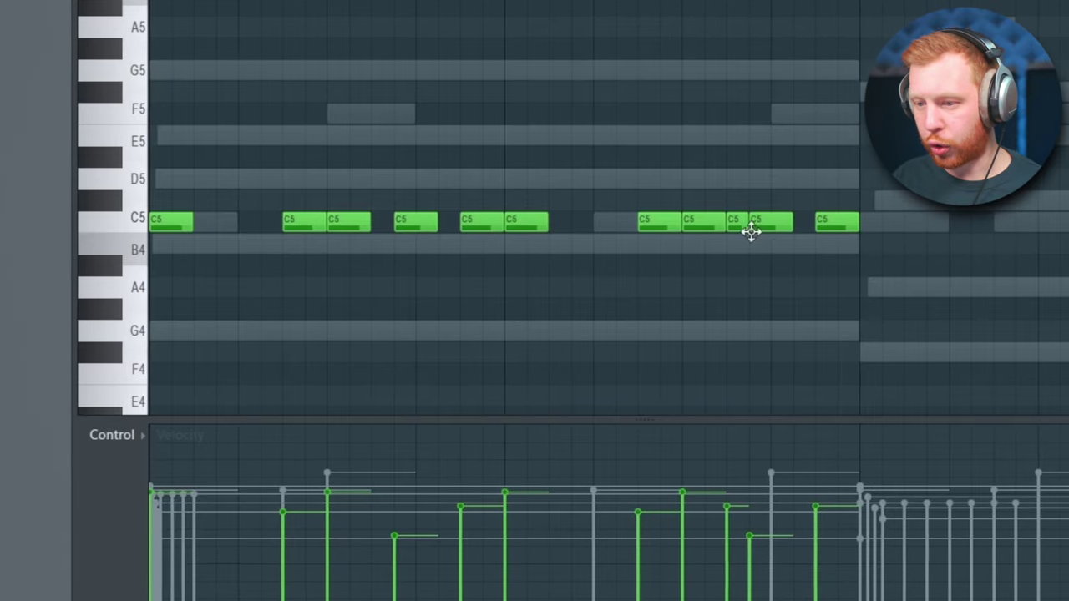
left_click(822, 354)
left_click_drag(836, 354, 855, 355)
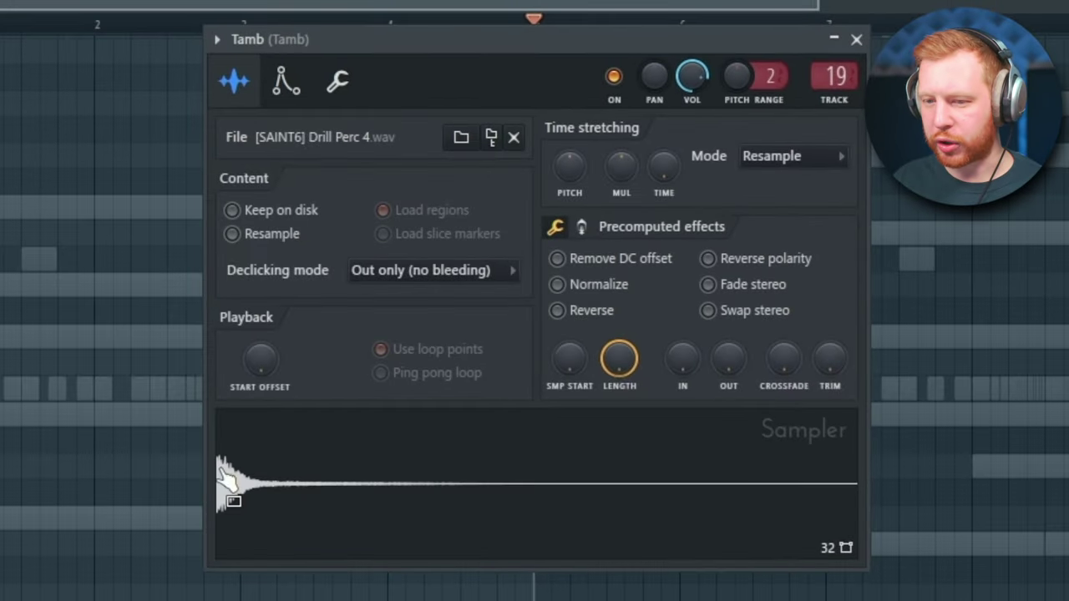
Play the pattern from bar 3 to check how the Tamb hit sits with the other drums
key("space")
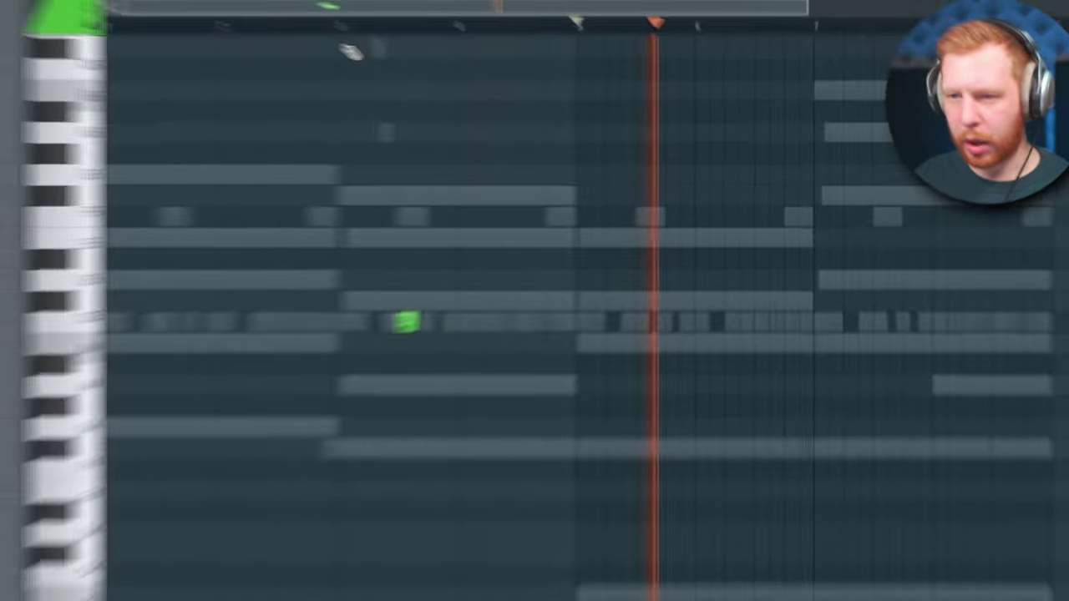
left_click(244, 25)
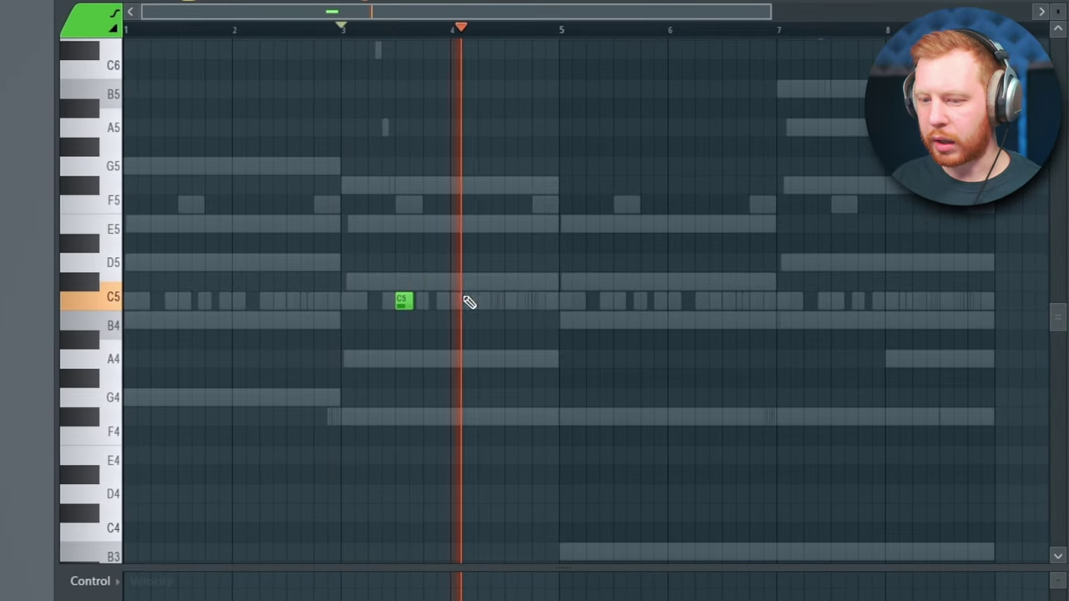
key("space")
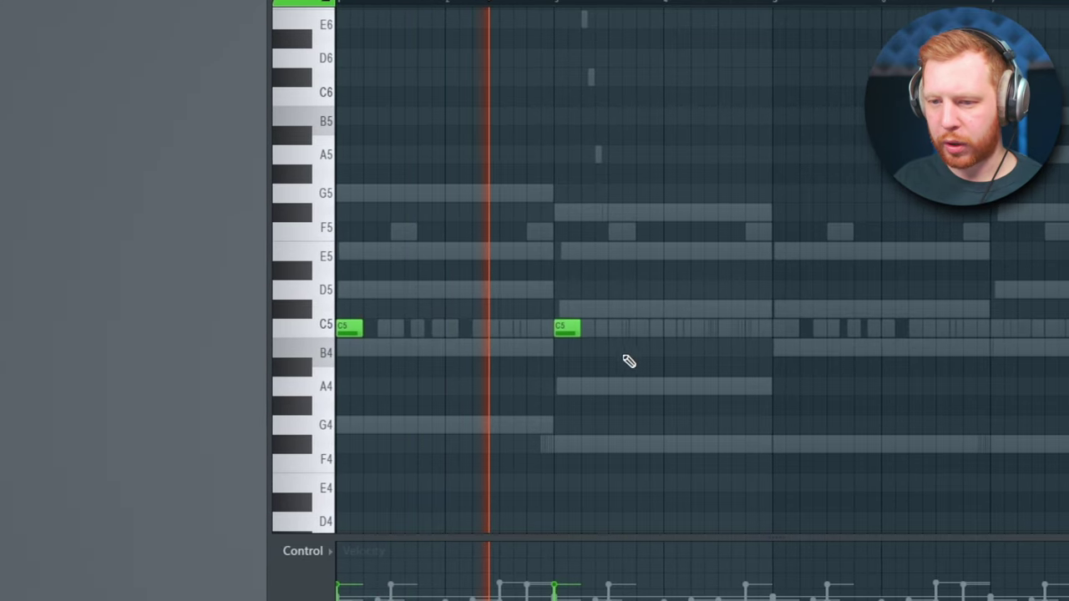
Place a C5 hit halfway through bar 4 in place of the slightly earlier one and select all the hits
left_click(700, 328)
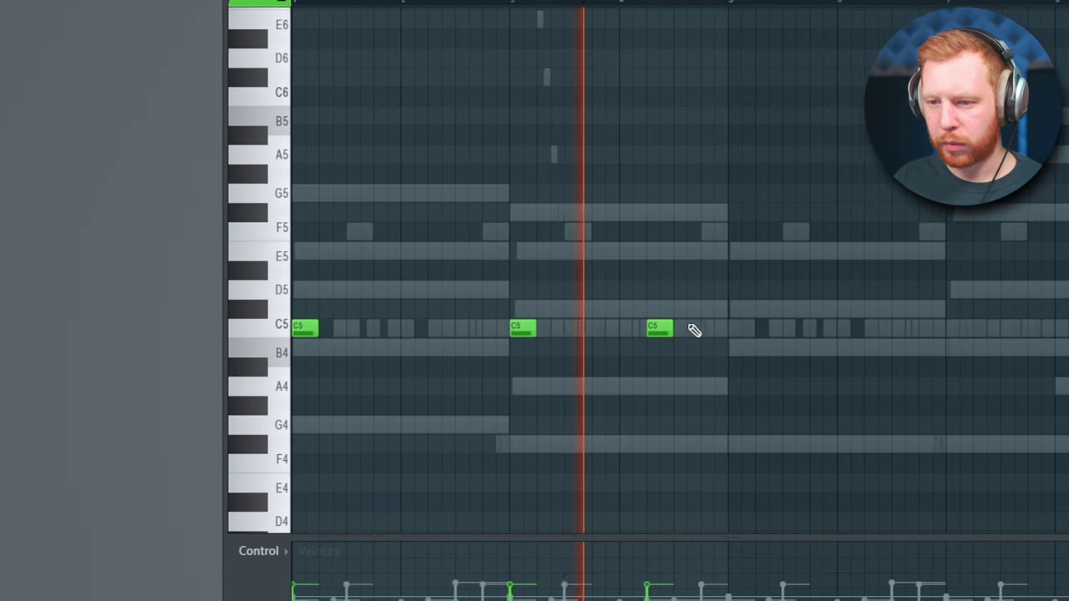
left_click(687, 329)
right_click(666, 330)
key("ctrl+a")
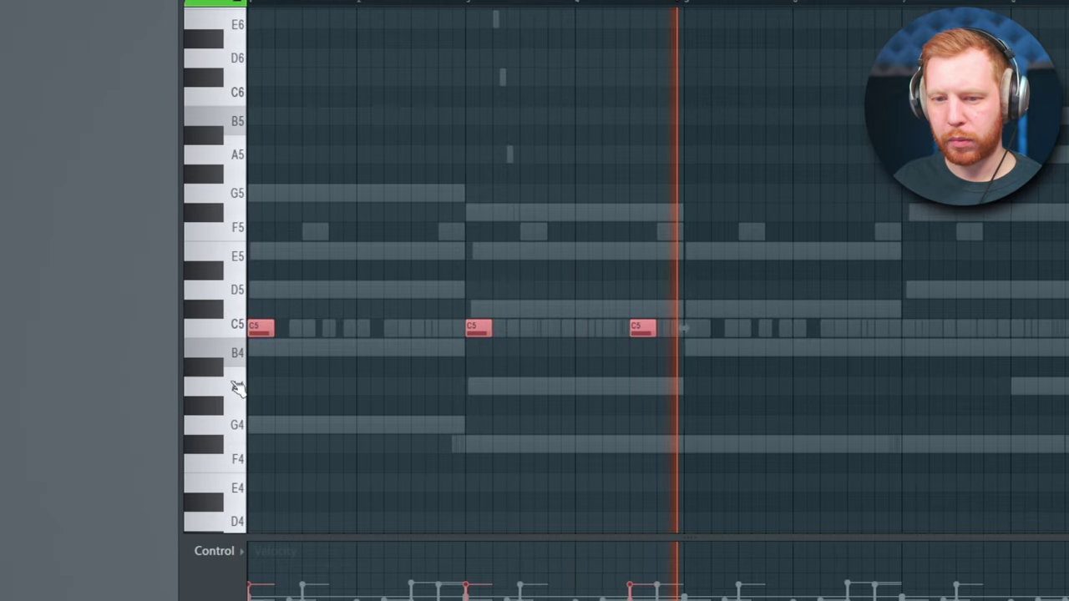
left_click(700, 328)
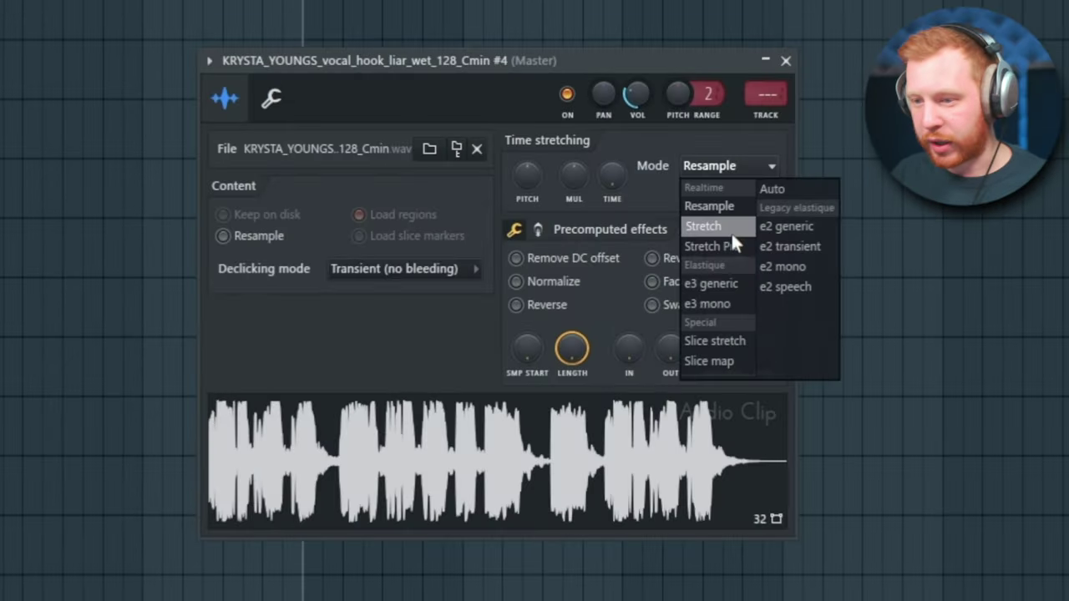
Set the vocal clip's time-stretching mode to Stretch and place a unique copy of the clip on the track below
left_click(729, 229)
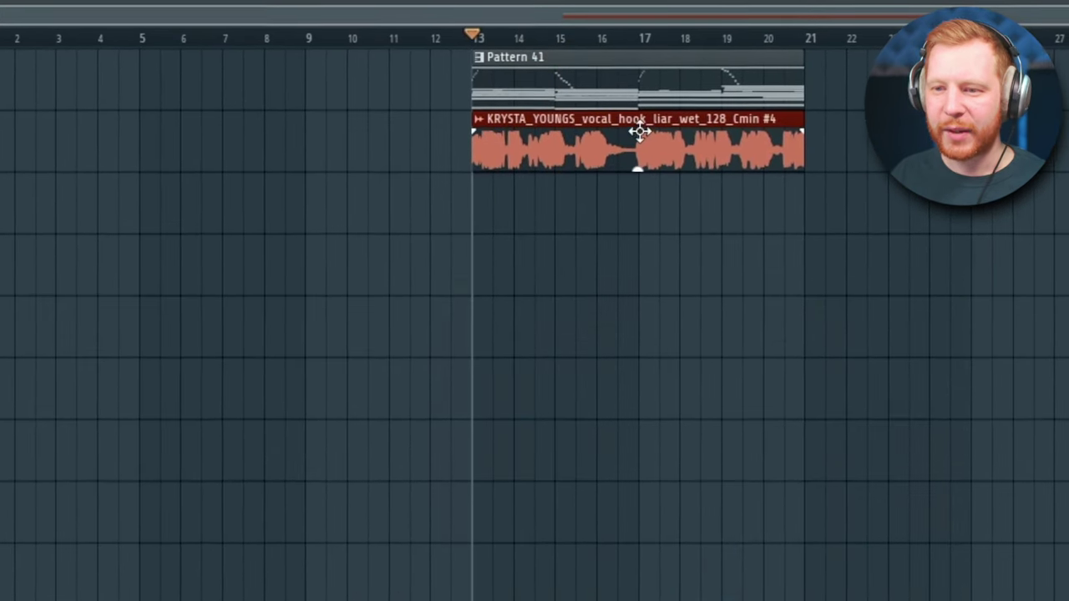
left_click_drag(640, 132, 630, 217)
right_click(474, 180)
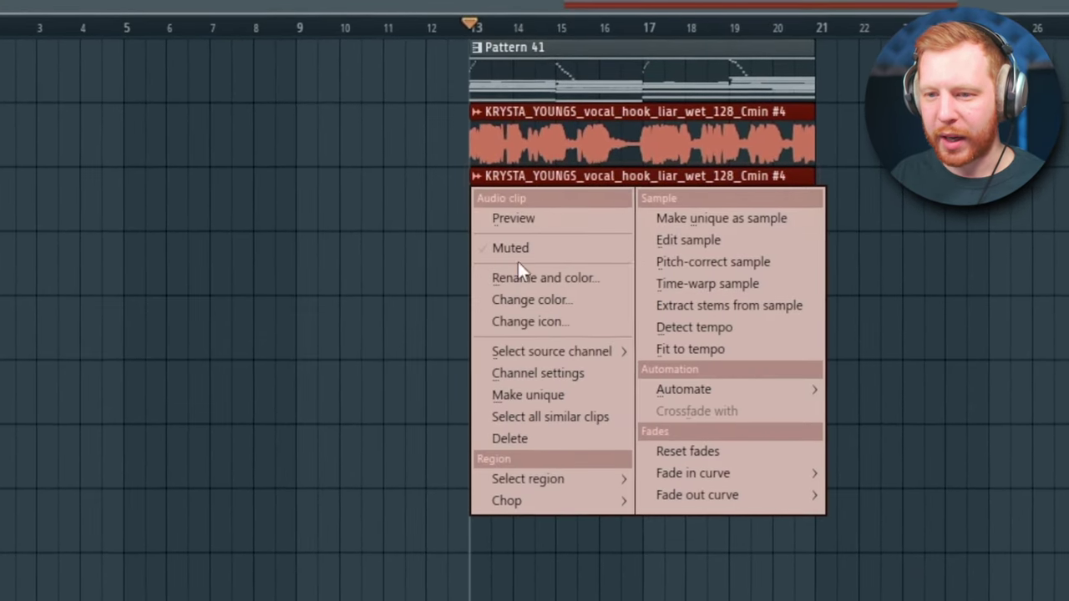
left_click(496, 398)
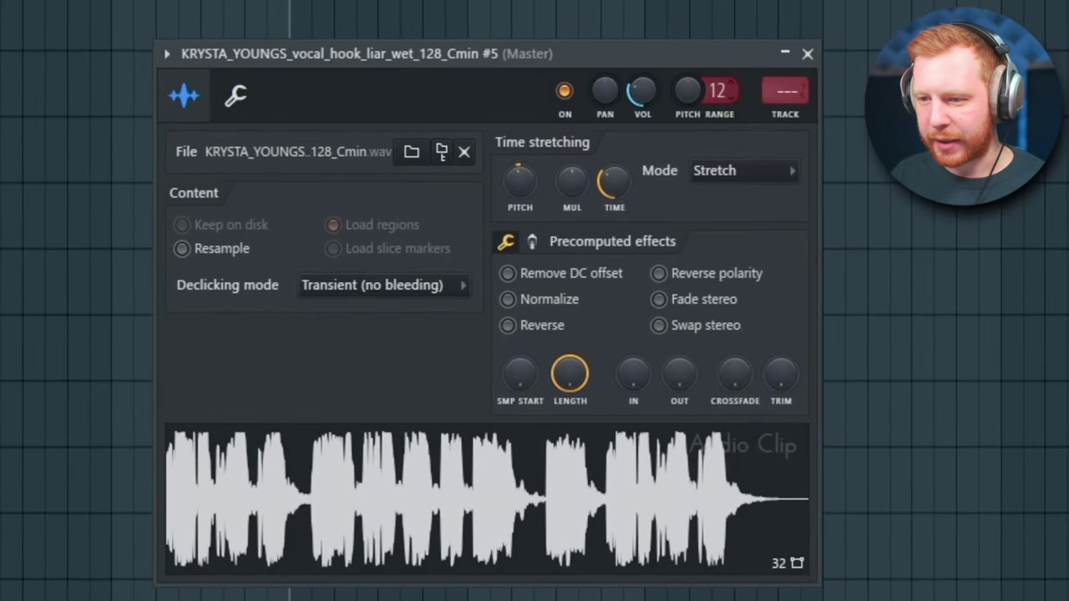
Lower the pitch of the copied vocal clip and play both vocal layers with the pattern
left_click_drag(687, 89, 688, 142)
left_click(807, 55)
key("space")
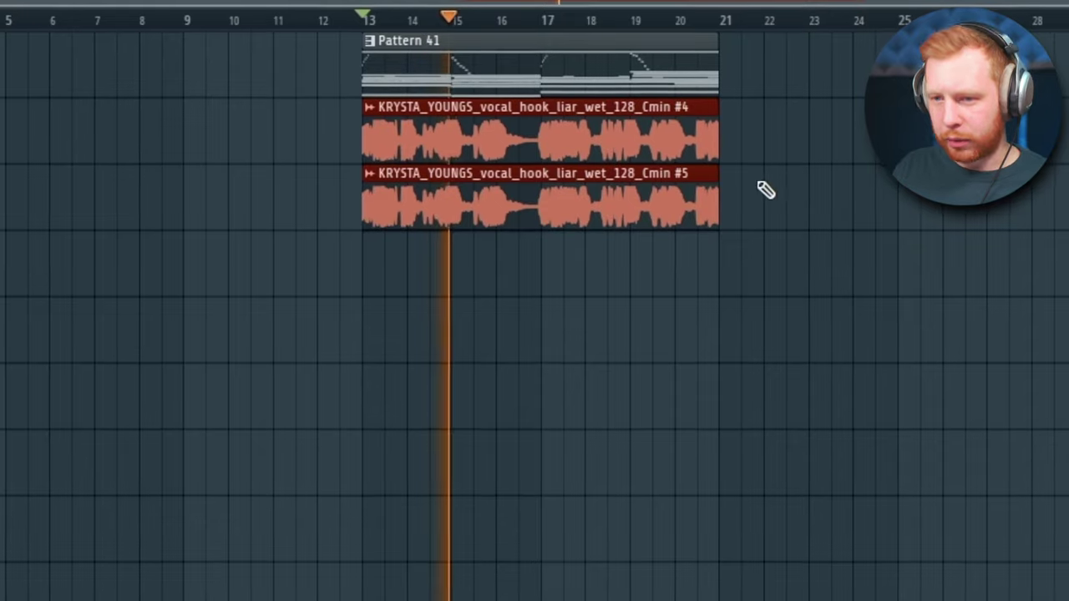
Place a unique copy of the lower vocal clip on the next track down and open its channel settings
left_click_drag(543, 214, 542, 292)
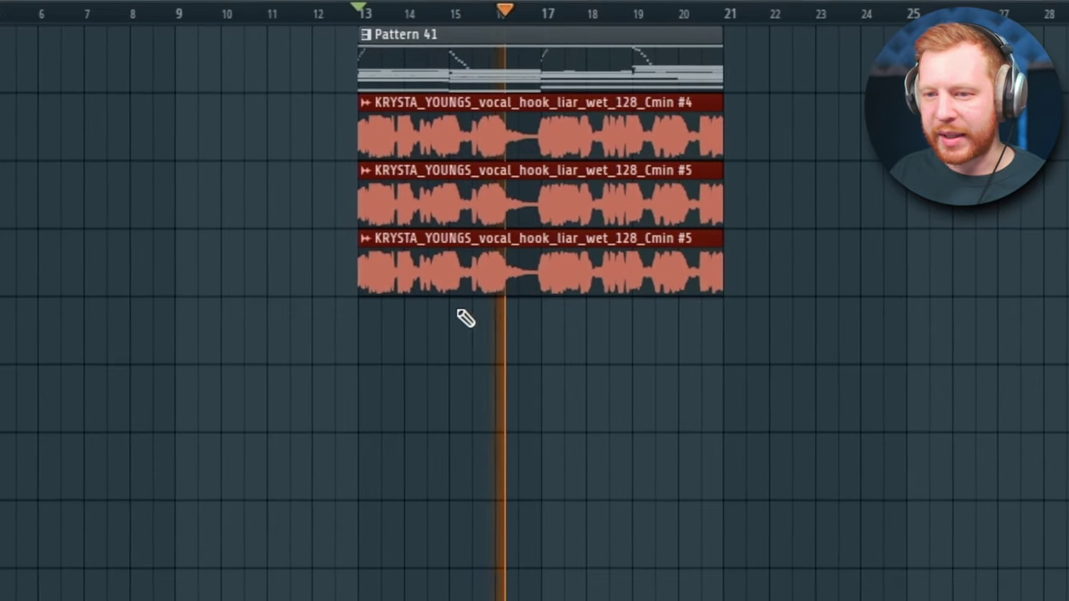
left_click(364, 240)
left_click(448, 473)
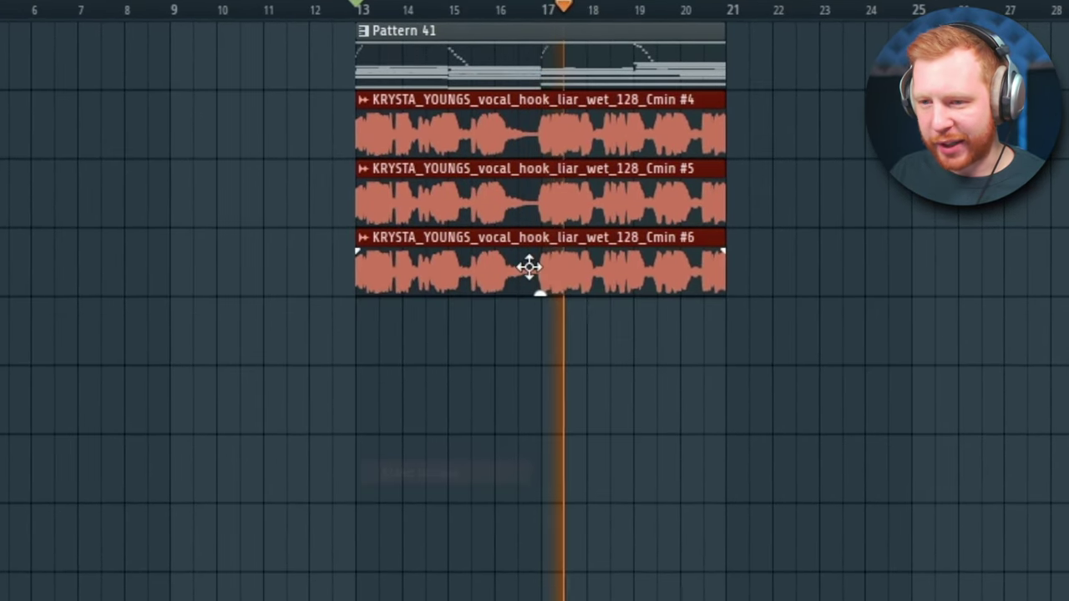
double_click(530, 267)
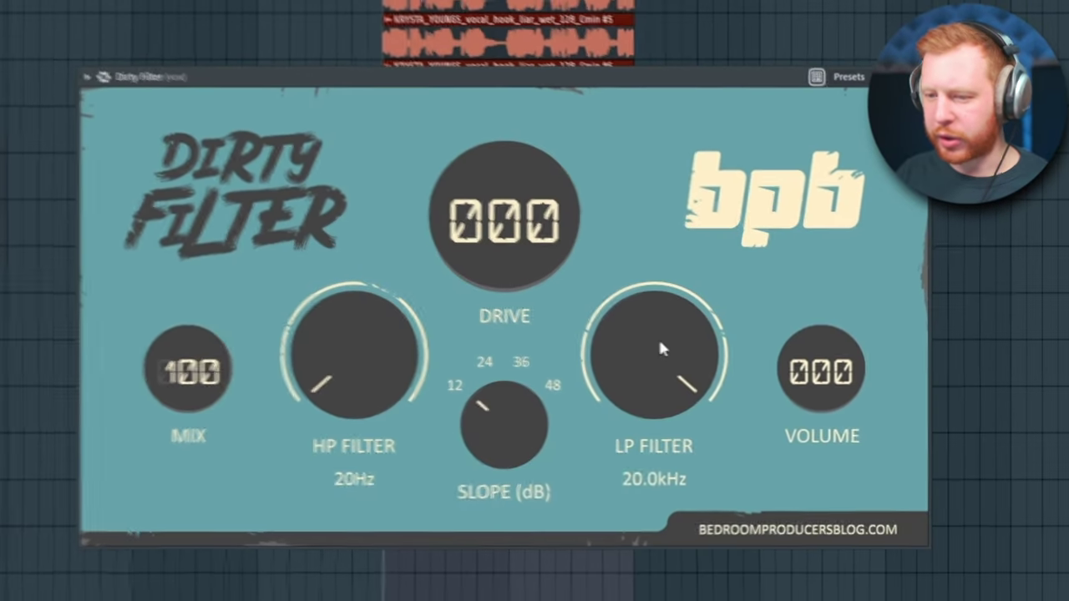
Turn down the low-pass cutoff in Dirty Filter and adjust the dry/wet mix of H-Delay on the vox channel
left_click_drag(660, 344, 665, 457)
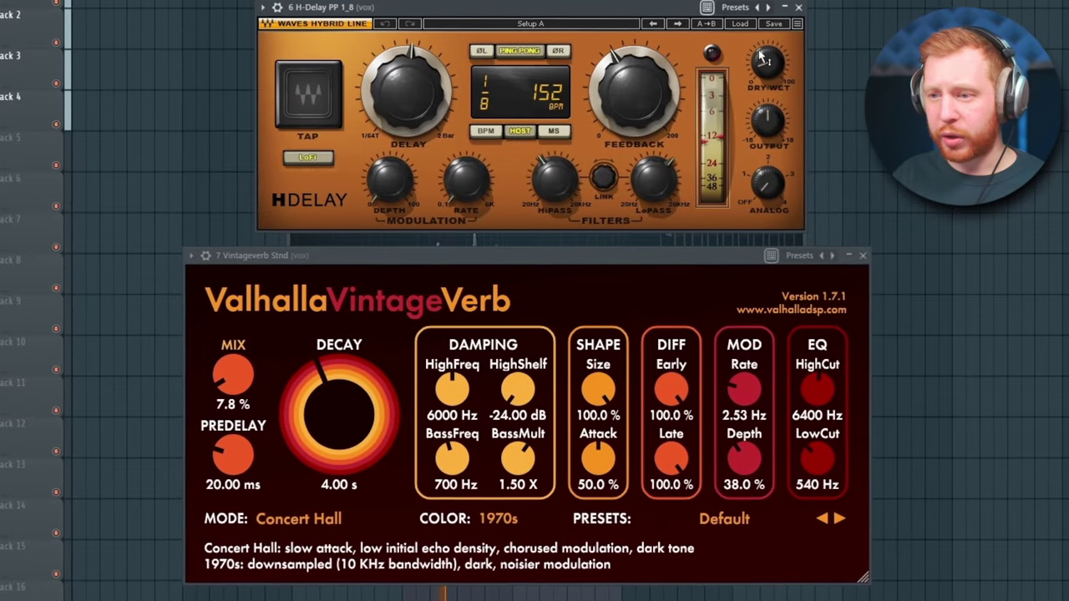
left_click(778, 66)
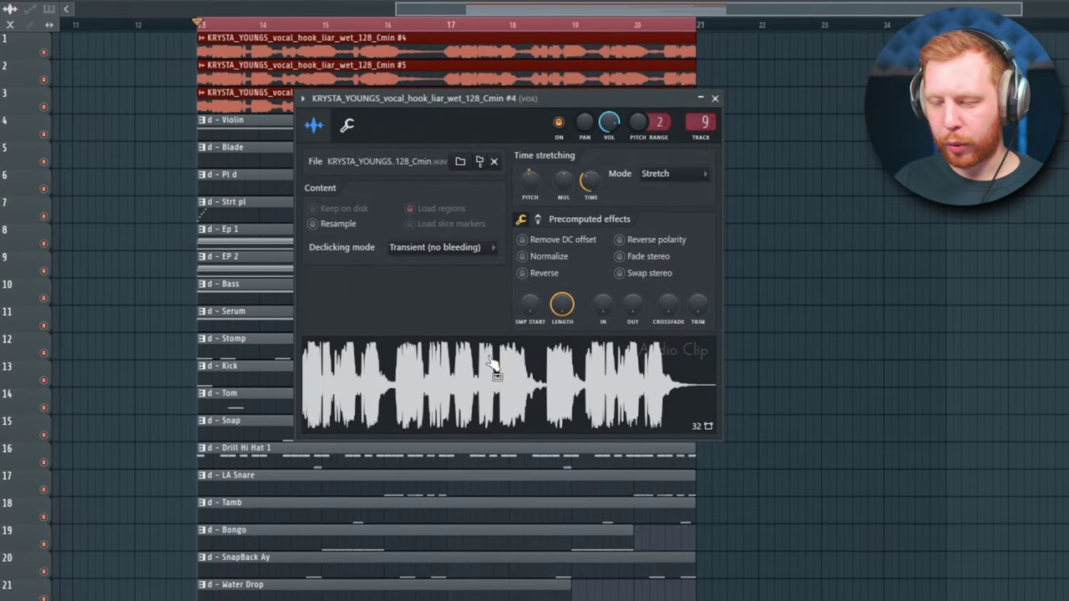
Load the vocal hook sample into a new Fruity Slicer channel
right_click(493, 366)
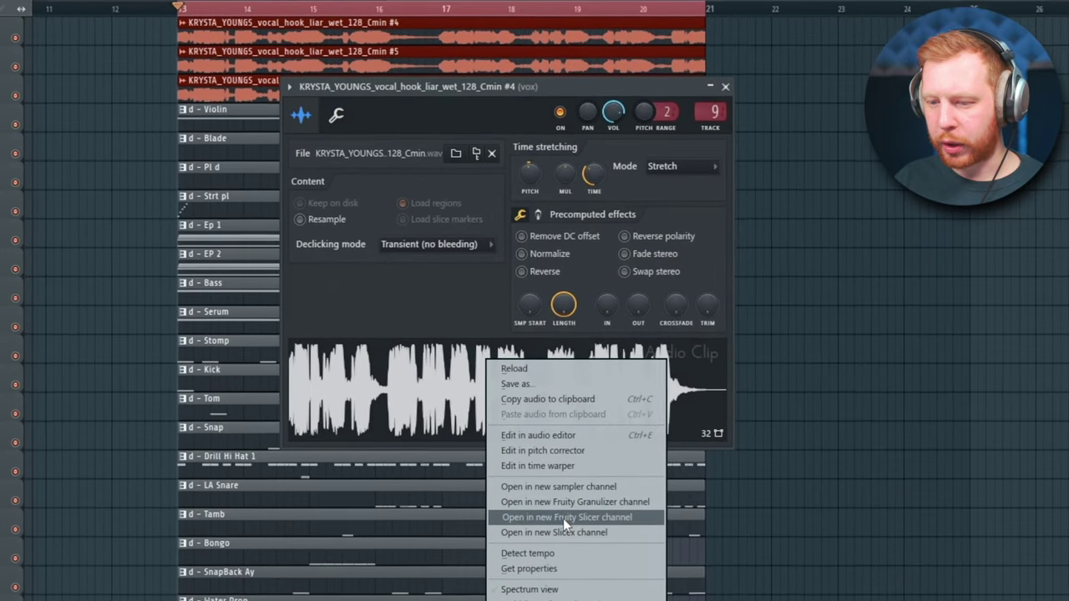
left_click(563, 519)
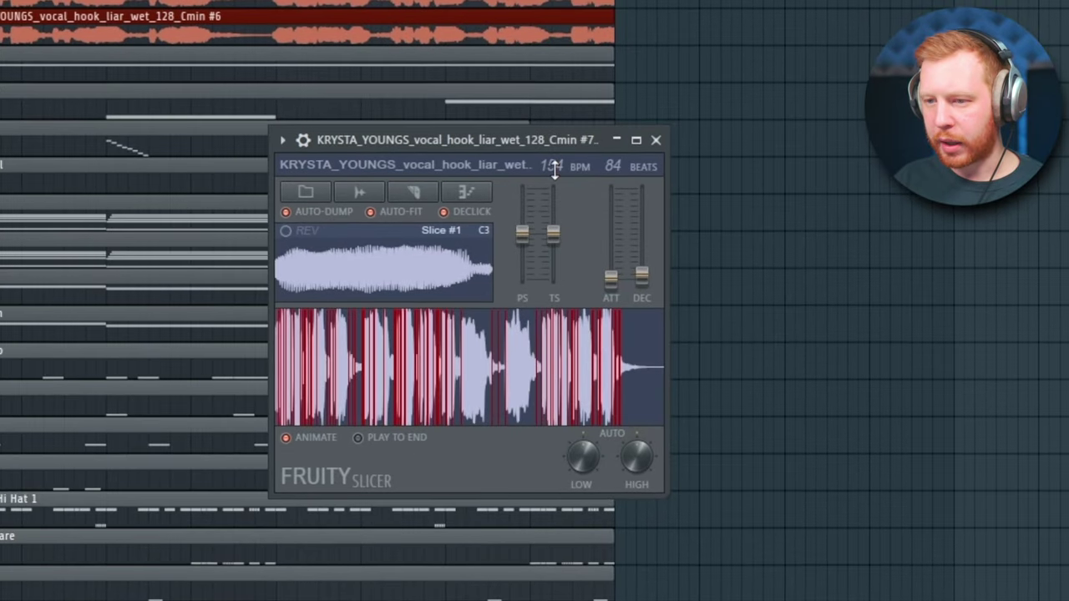
Set the sliced vocal's tempo to 128 BPM, slice it by Beat, and preview the first slices
left_click_drag(552, 164, 552, 180)
left_click(409, 188)
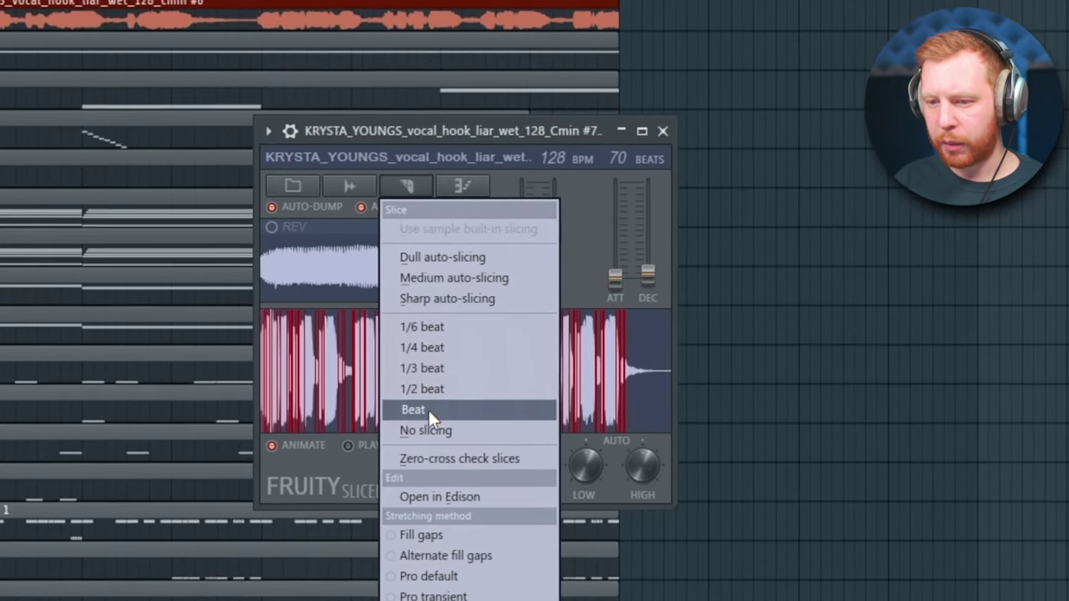
left_click(429, 410)
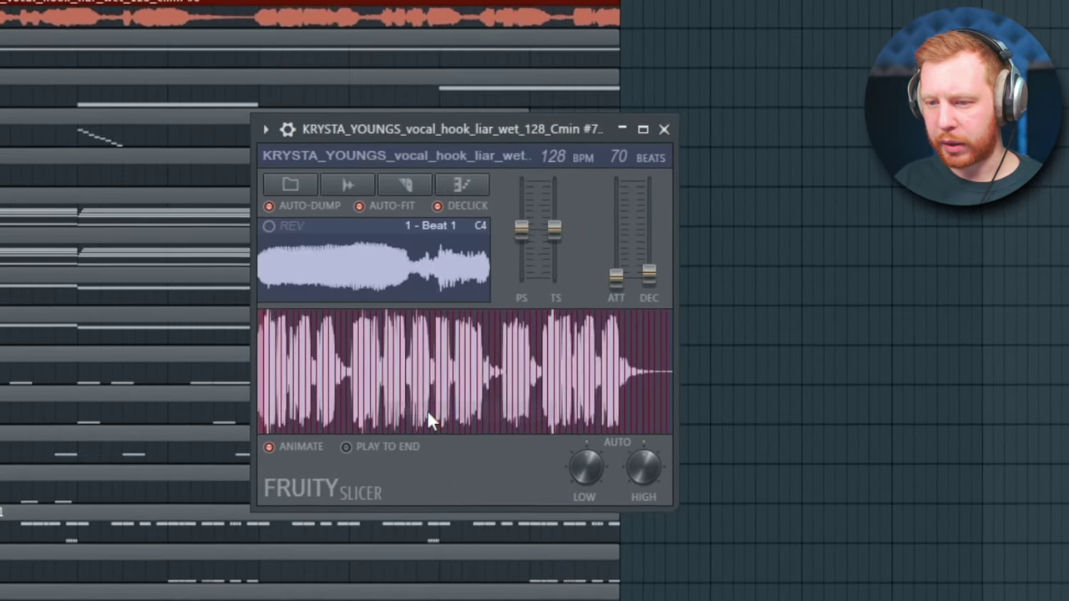
left_click(280, 370)
left_click(263, 366)
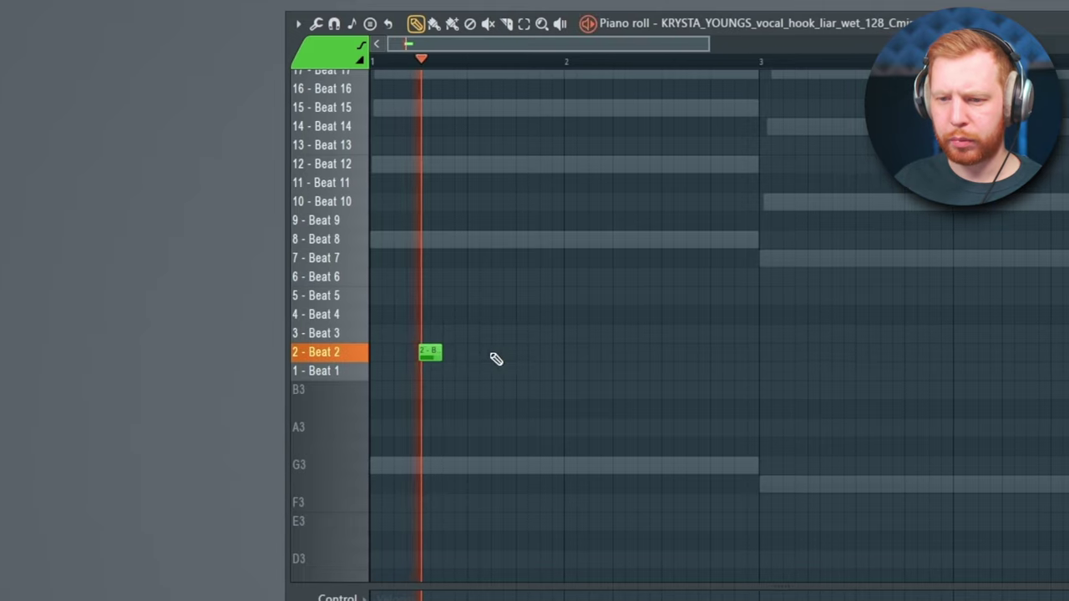
Select all the vocal slice notes in the first two bars of the Fruity Slicer pattern
scroll(581, 409, "up", 5)
scroll(625, 398, "down", 1)
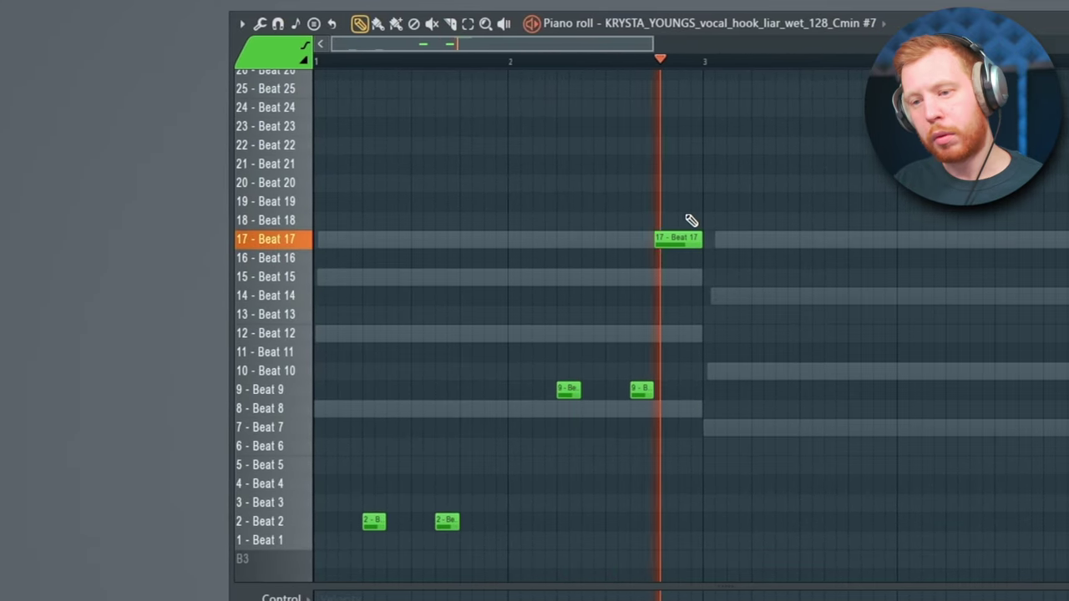
left_click_drag(759, 152, 306, 583)
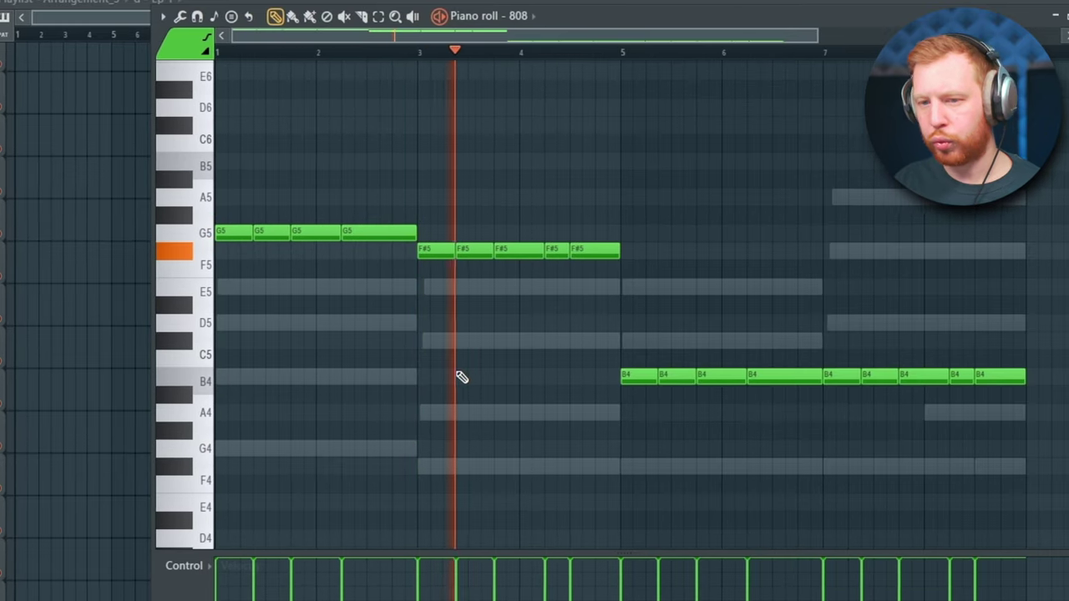
Raise the last three F#5 notes in bar 4 and the last three B4 notes in bar 6 of the 808 pattern by an octave
key("ctrl+a")
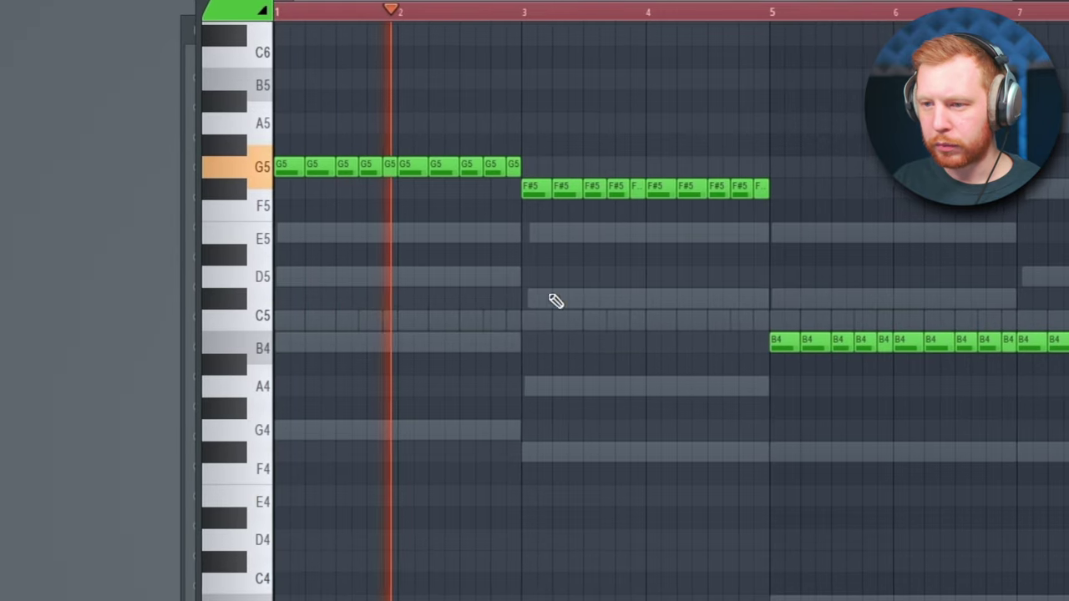
left_click_drag(796, 173, 712, 201)
key("ctrl+Up")
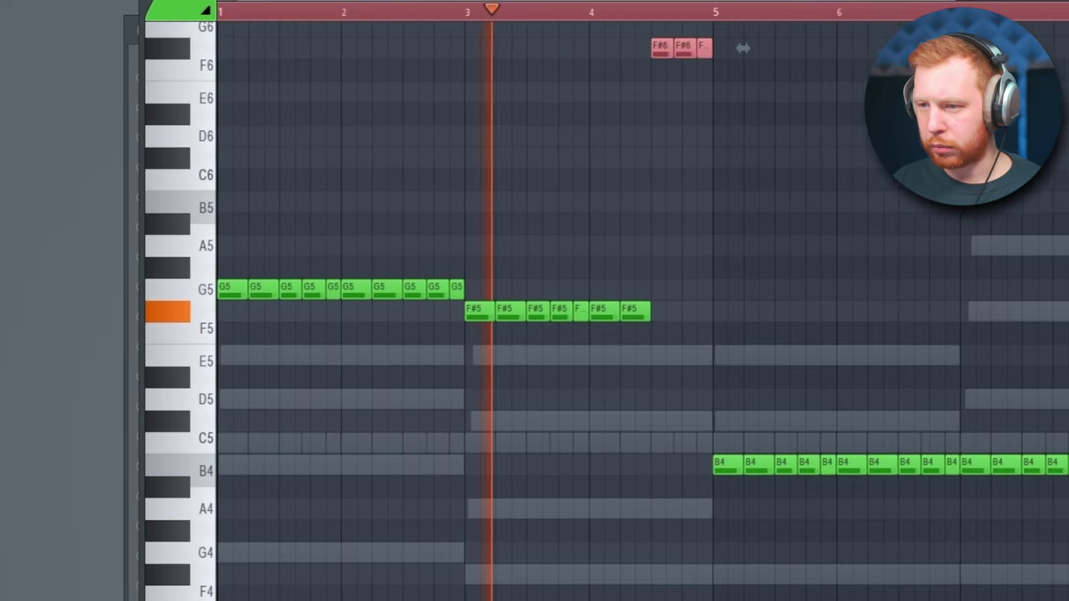
left_click_drag(1040, 264, 844, 236)
left_click_drag(697, 407, 742, 436)
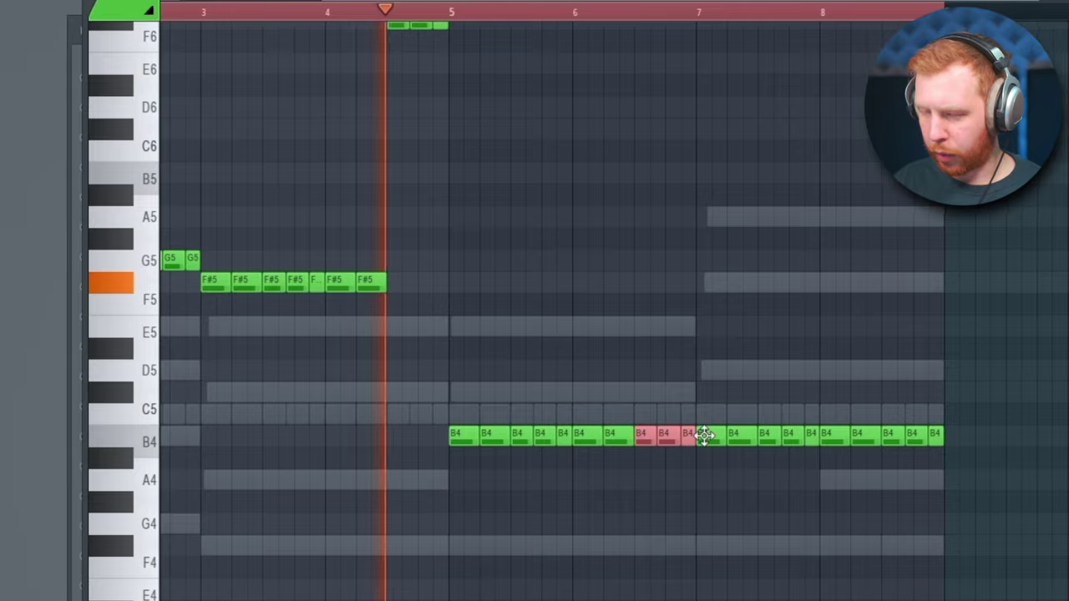
key("ctrl+Up")
key("ctrl+a")
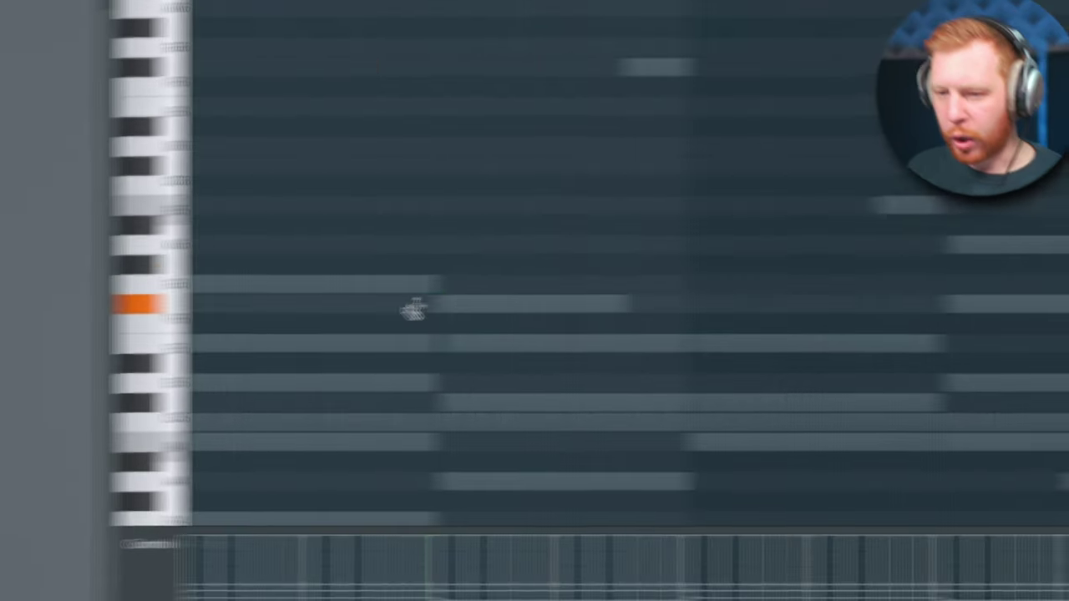
Place two Snap hits on C5 in bar 2, and select the percussion hits at the ends of bars 2 and 4
left_click(414, 305)
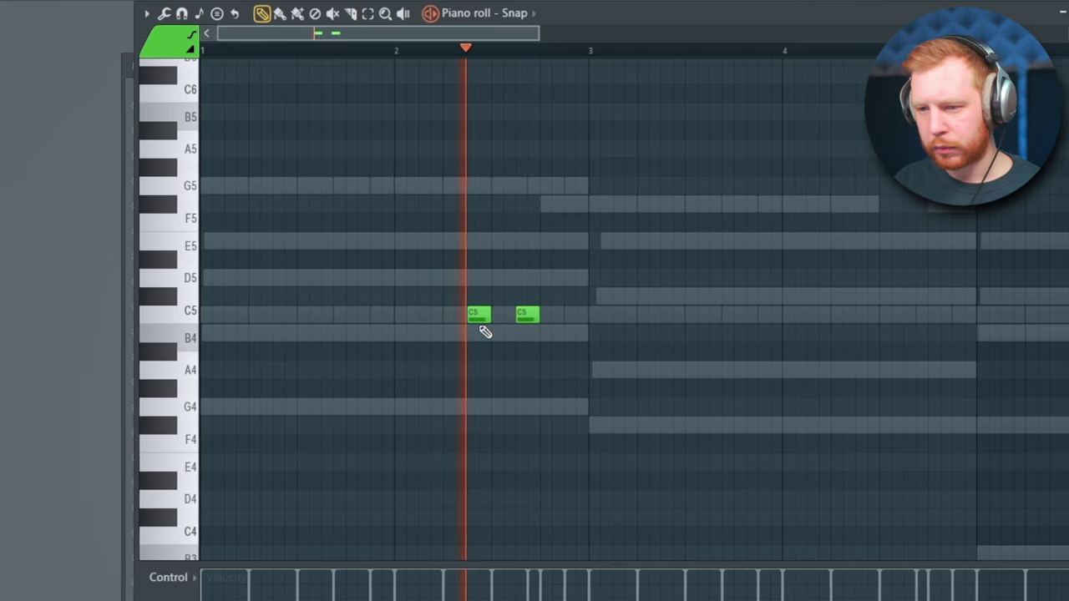
scroll(450, 271, "down", 3)
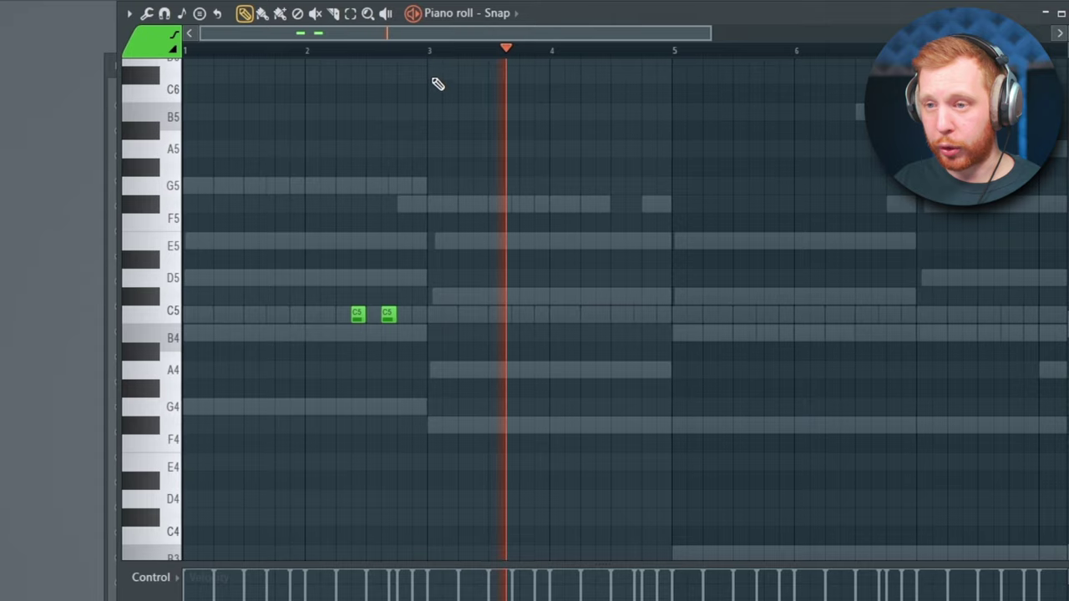
scroll(600, 347, "up", 3)
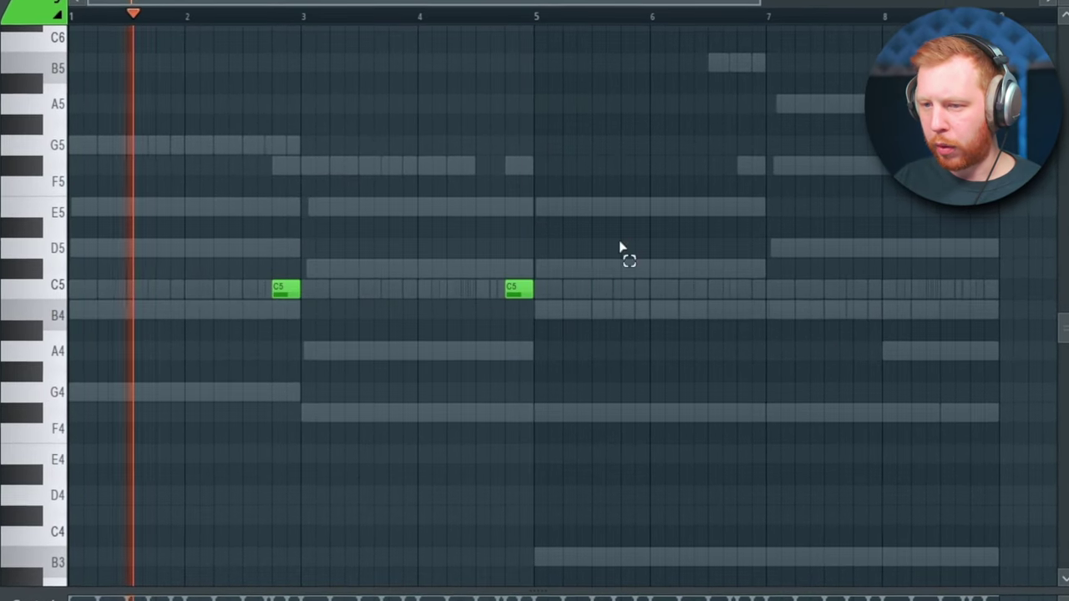
left_click_drag(273, 294, 747, 311)
left_click(748, 351, "ctrl")
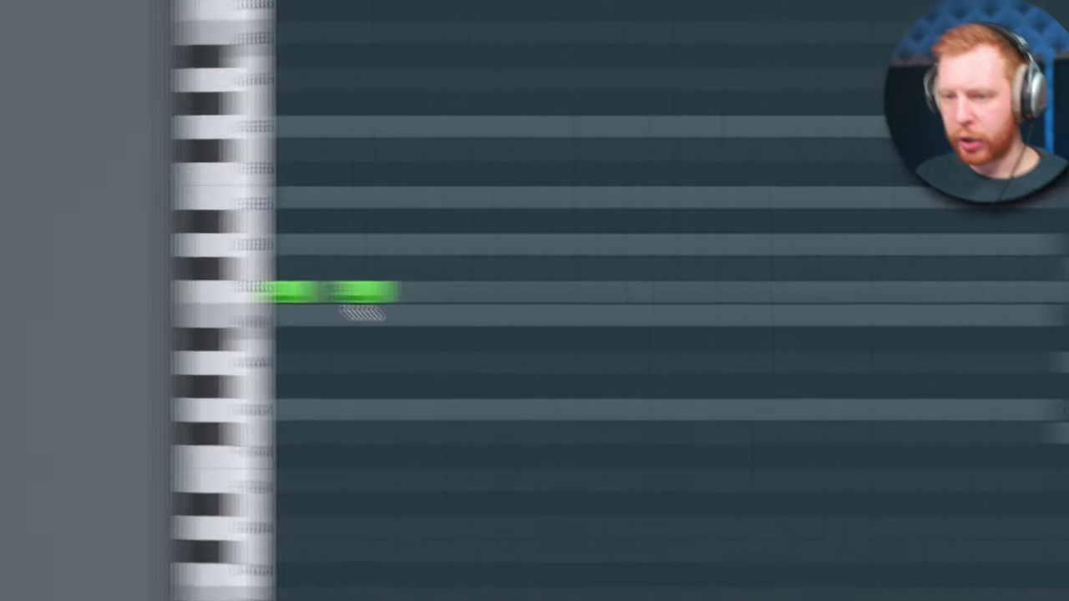
Duplicate the three C5 percussion hits in bar 5 right after themselves, and place a single C5 hit in bar 2 of another percussion pattern
left_click_drag(501, 306, 542, 291)
key("space")
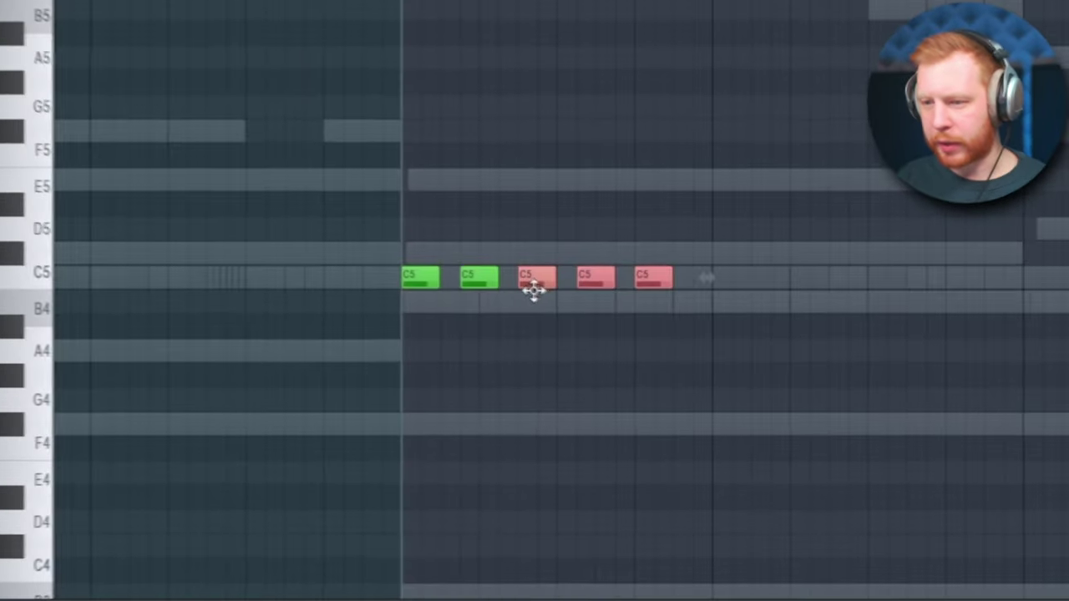
key("space")
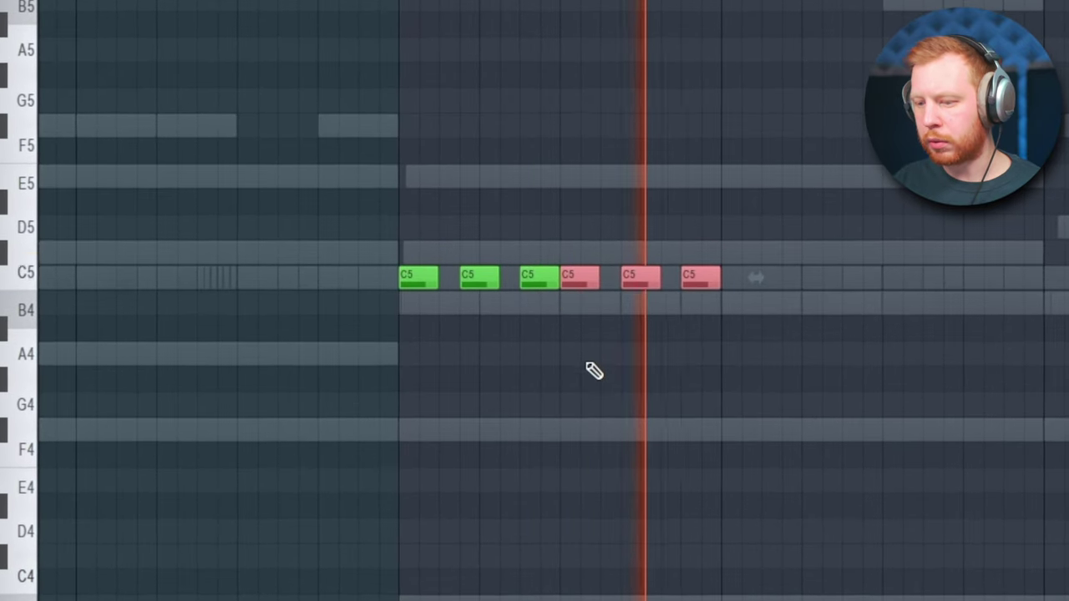
left_click(554, 504, "ctrl")
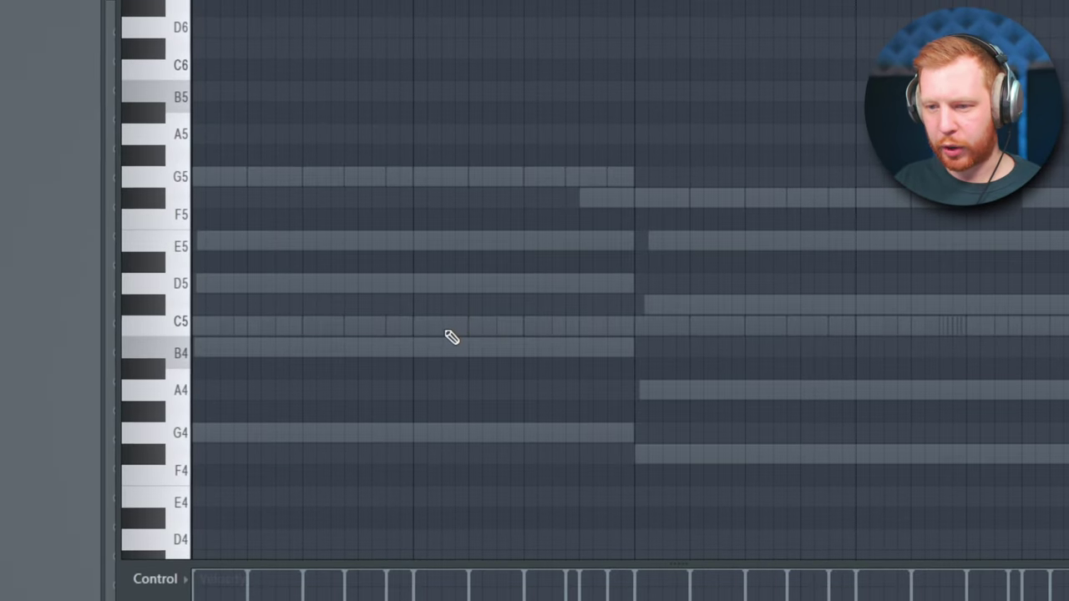
key("space")
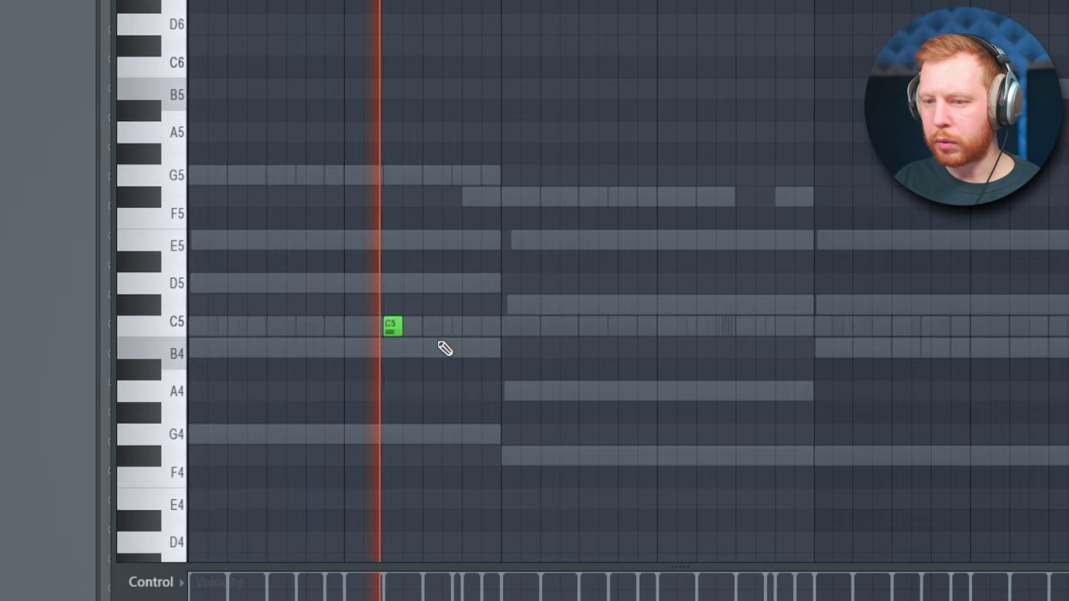
left_click(507, 347)
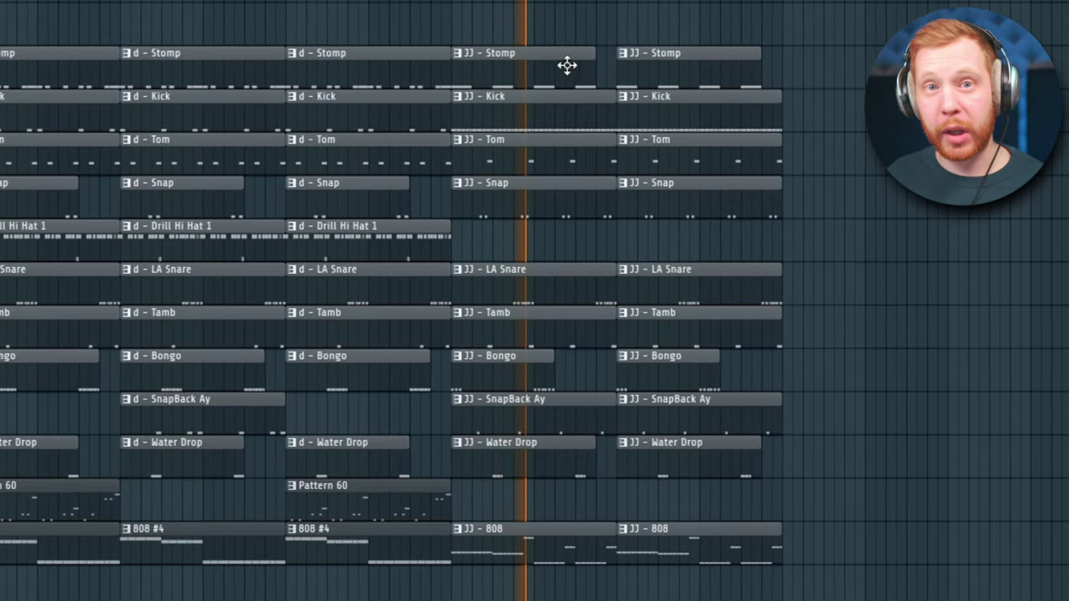
Add the Time shaper with default settings to the empty ShaperBox 3
scroll(568, 64, "up", 5)
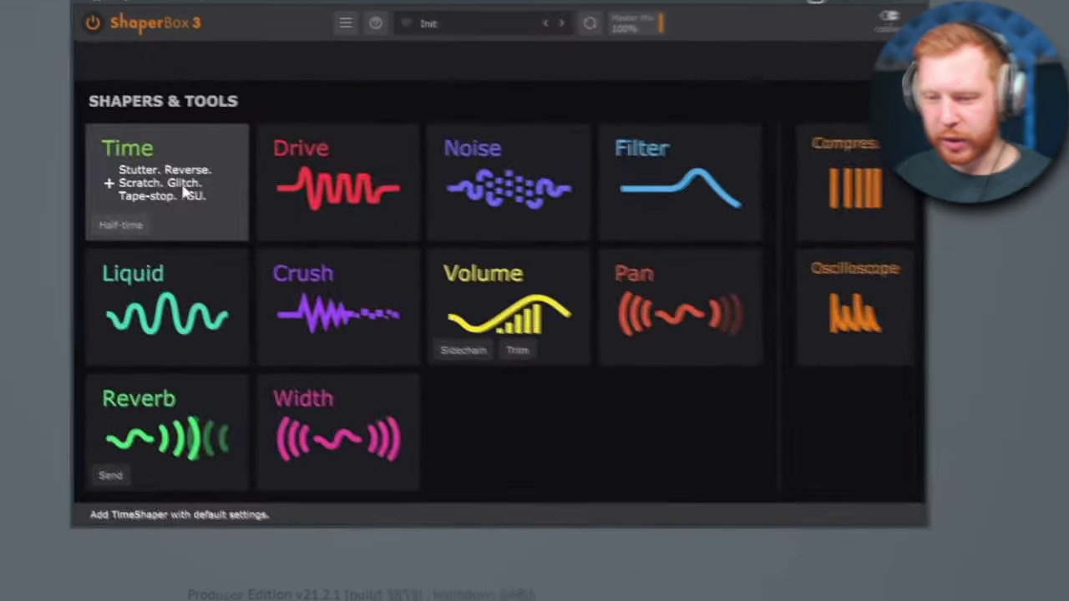
left_click(187, 192)
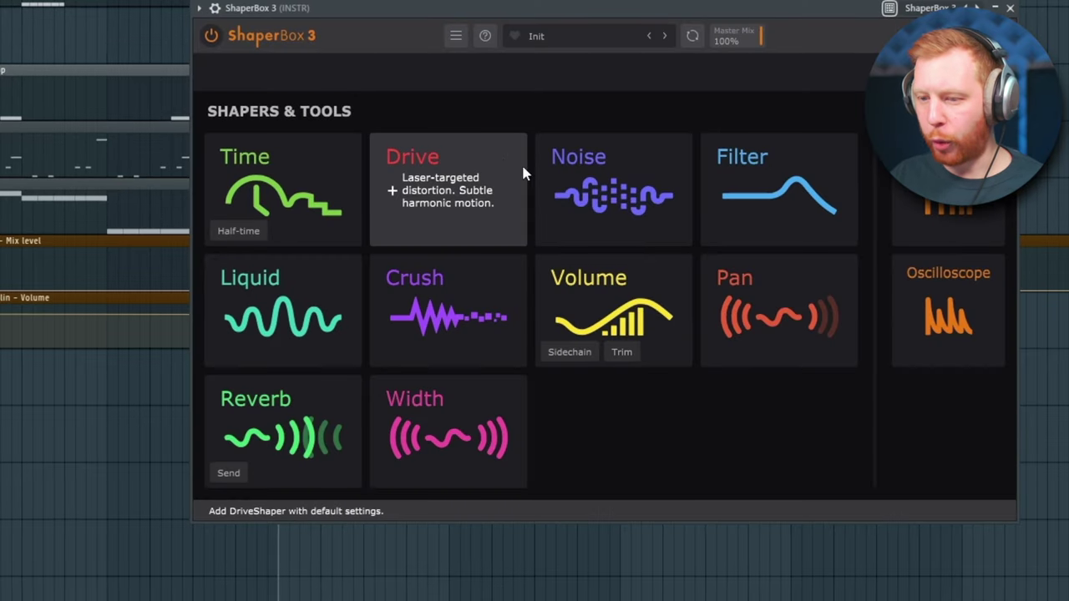
Add the Volume shaper to the INSTR channel's ShaperBox 3 and load the Trimming 1 curve
left_click(592, 284)
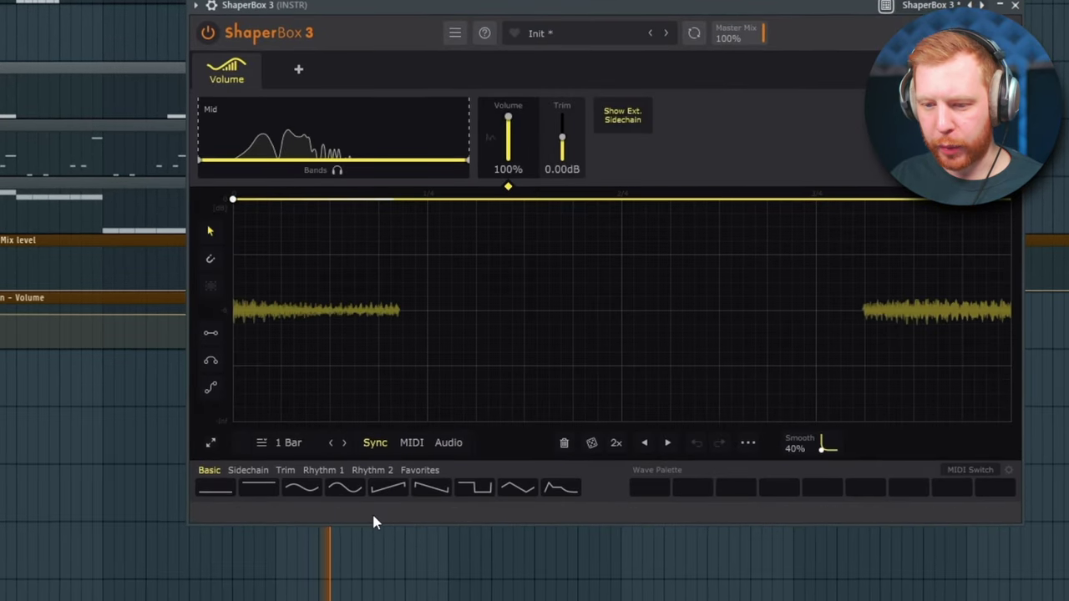
left_click(286, 470)
left_click(303, 488)
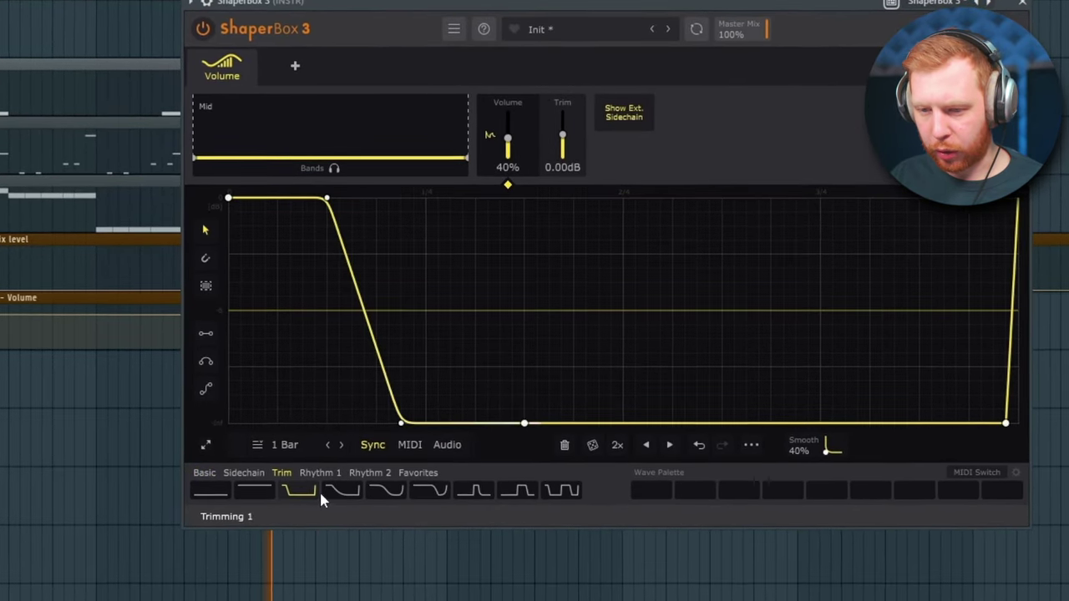
Stretch the trim curve's fade to reach silence at about 2.07/4, and shorten the cycle length from 1 Bar by two increments
left_click_drag(524, 423, 714, 424)
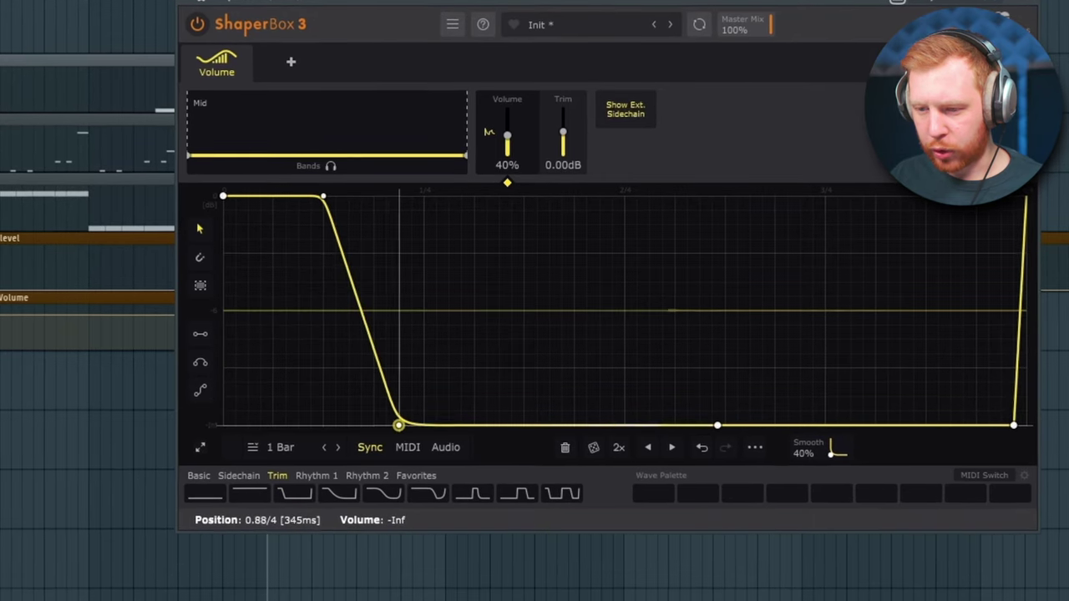
left_click_drag(399, 425, 637, 426)
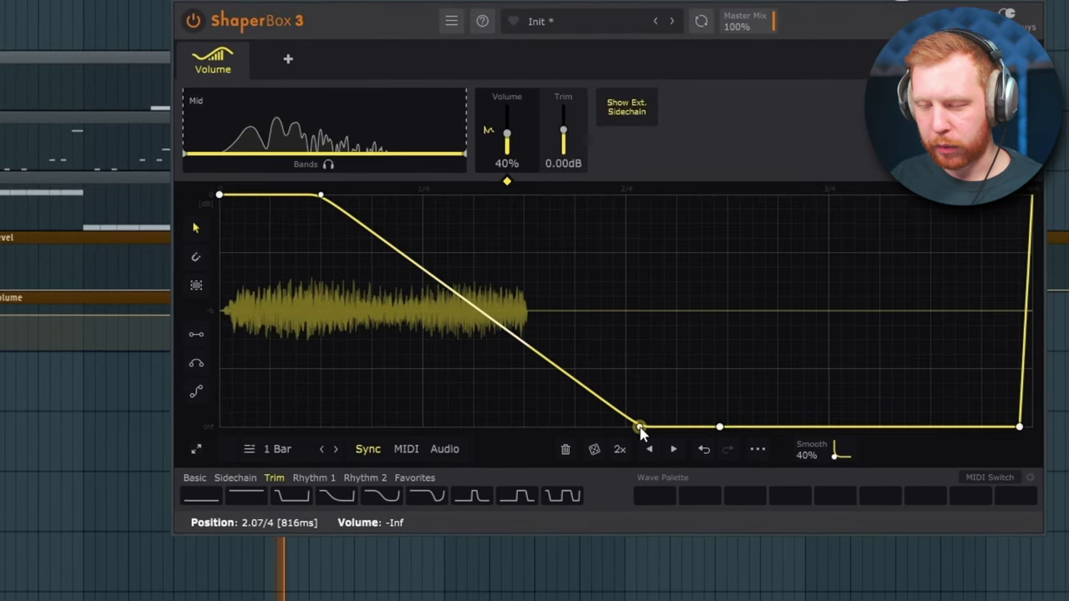
left_click(322, 448)
left_click(322, 449)
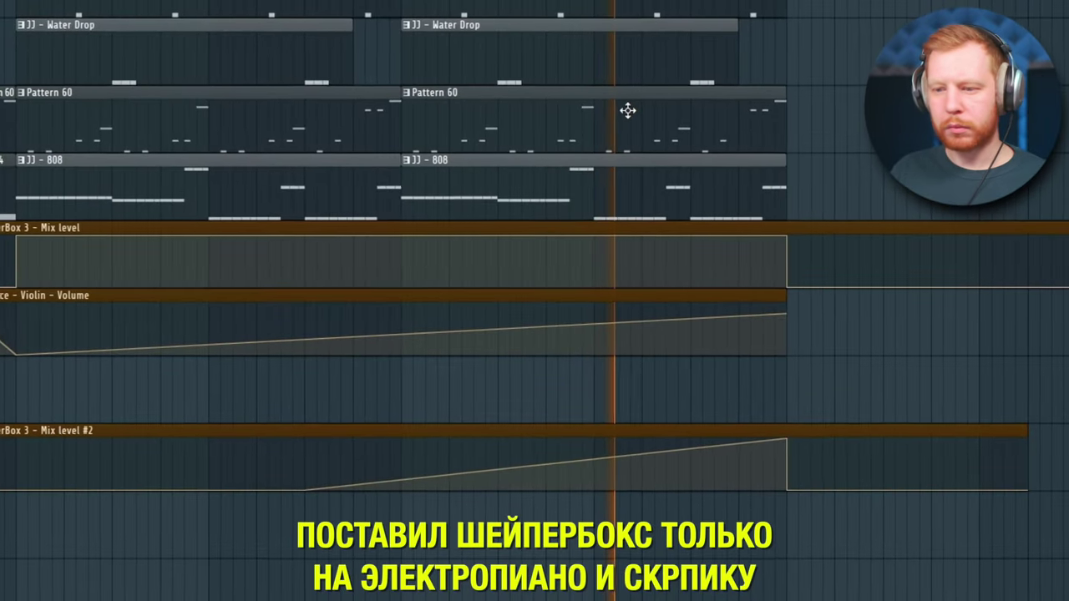
scroll(628, 309, "down", 2)
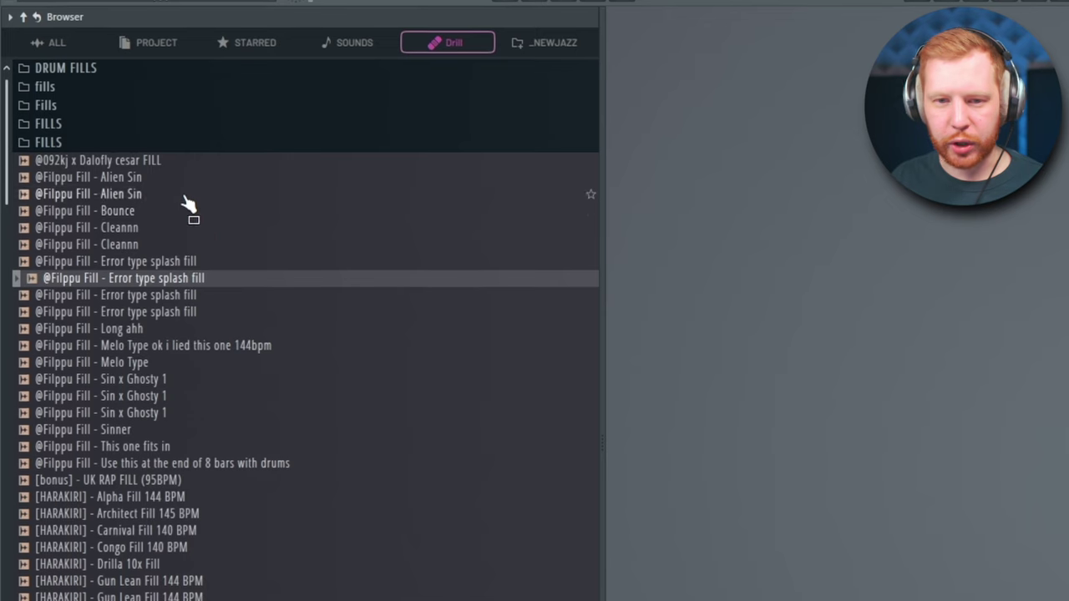
left_click(184, 197)
left_click(155, 314)
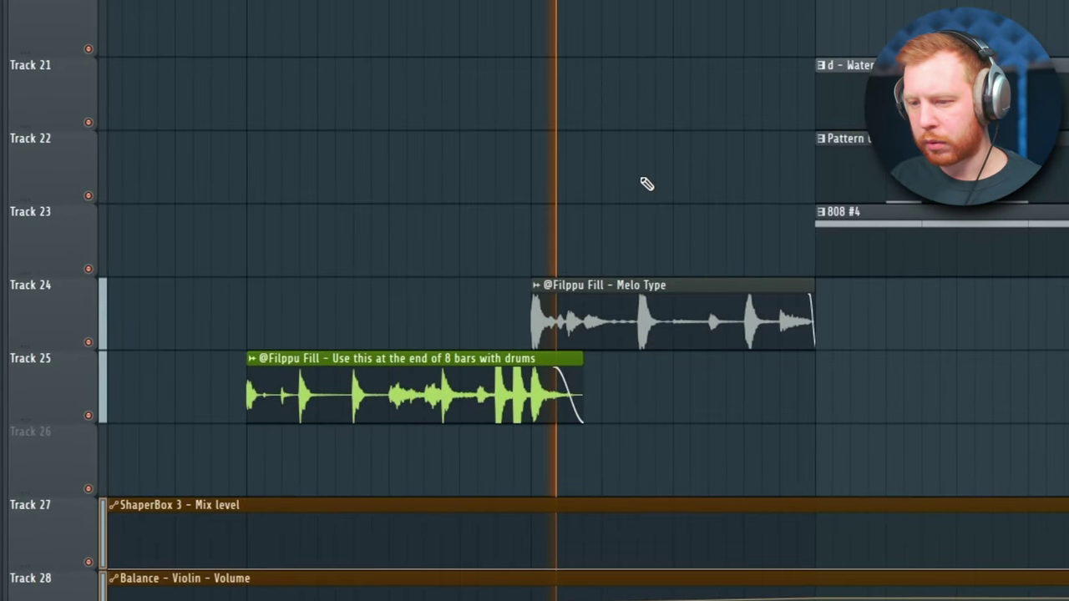
Place the Gun Shot 1 sample on Track 26 at the start of the second drum fill and audition the transition
right_click(503, 140)
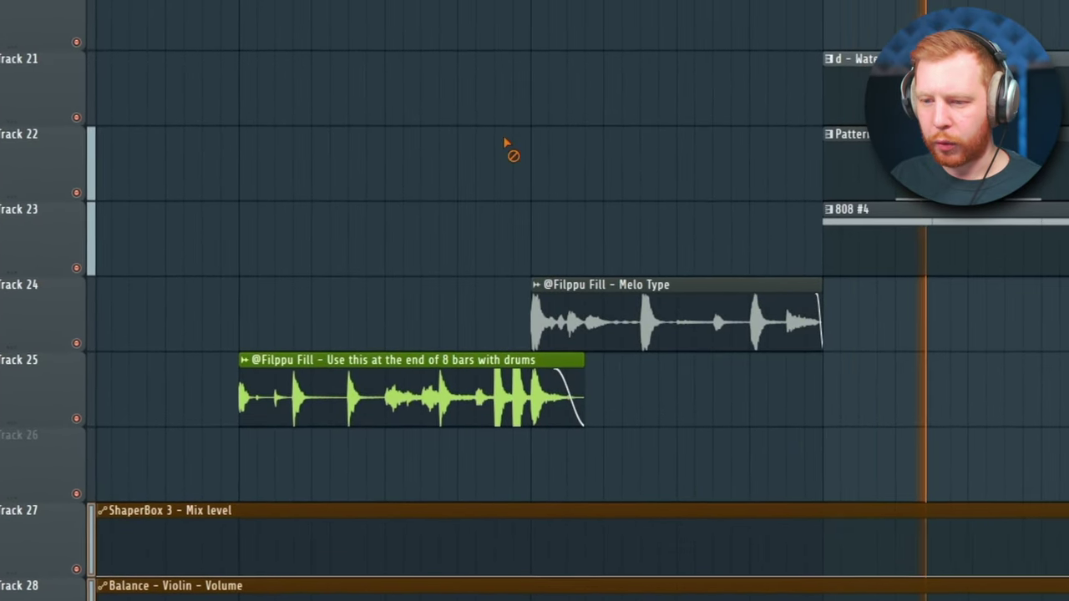
key("space")
left_click_drag(255, 487, 668, 493)
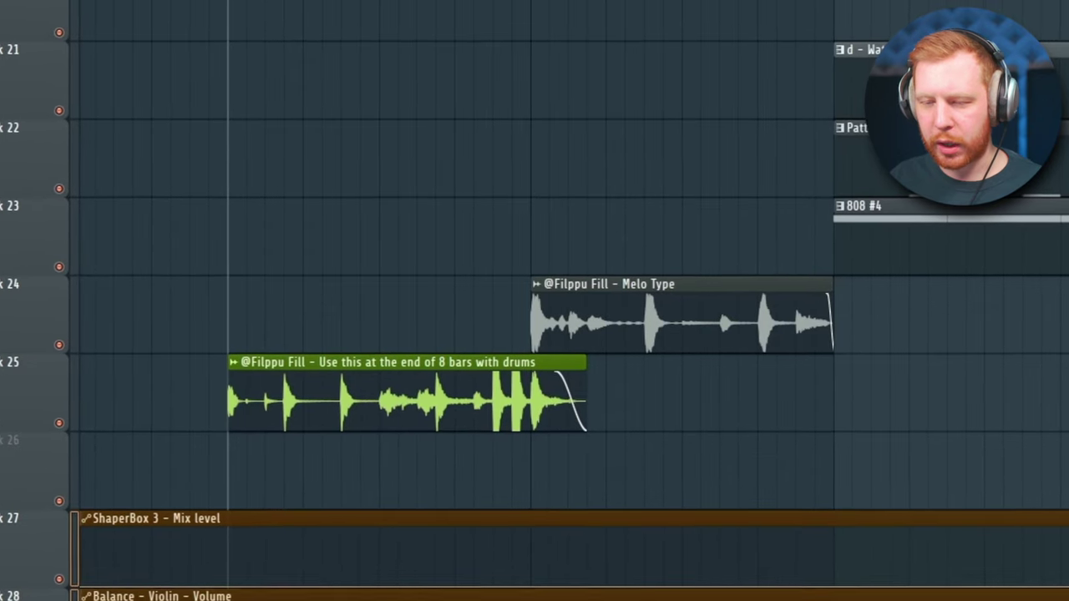
left_click(350, 464)
key("space")
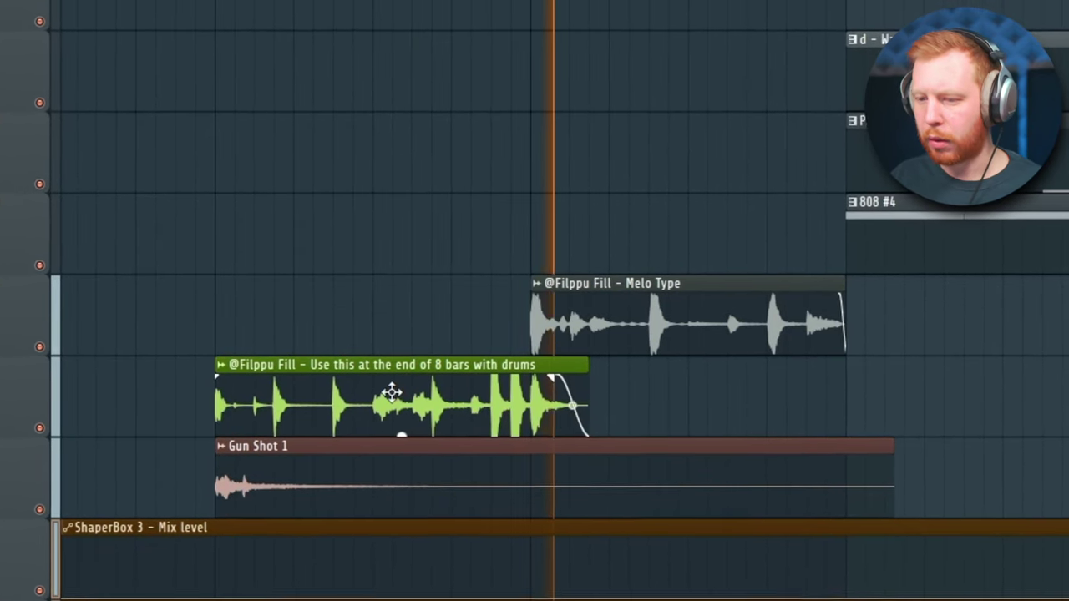
key("space")
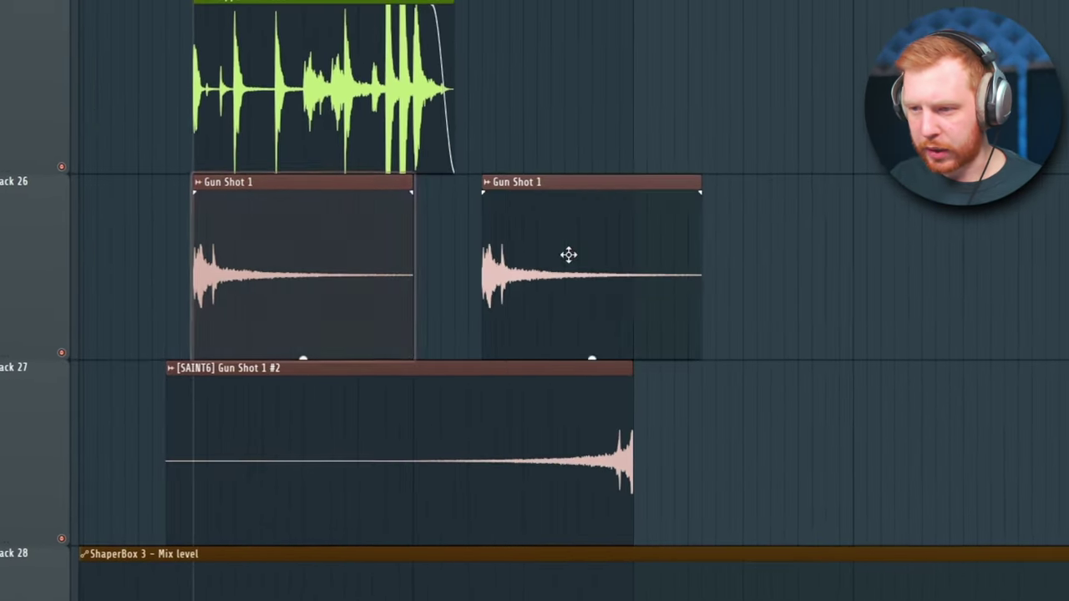
Move the second Gun Shot 1 clip on Track 26 so it starts where the reversed gunshot ends
left_click_drag(568, 253, 716, 254)
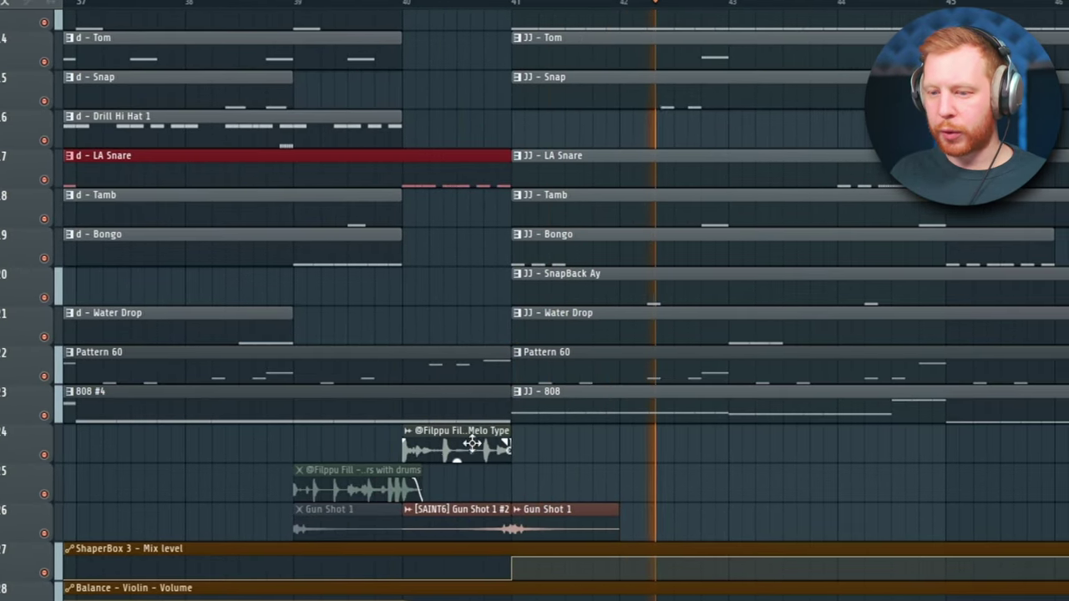
scroll(585, 443, "down", 3)
left_click_drag(582, 442, 399, 468)
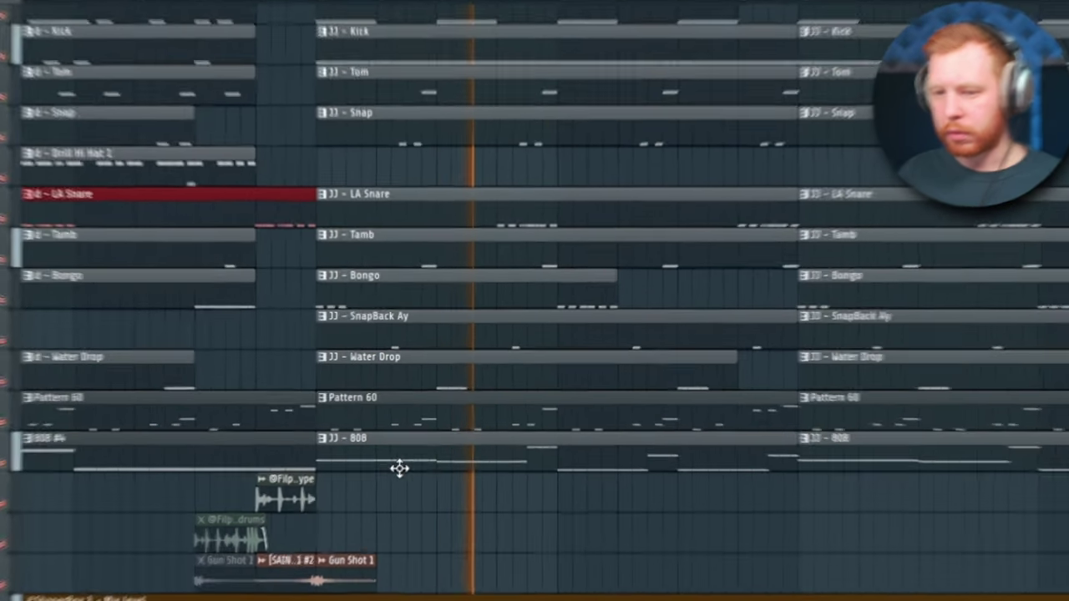